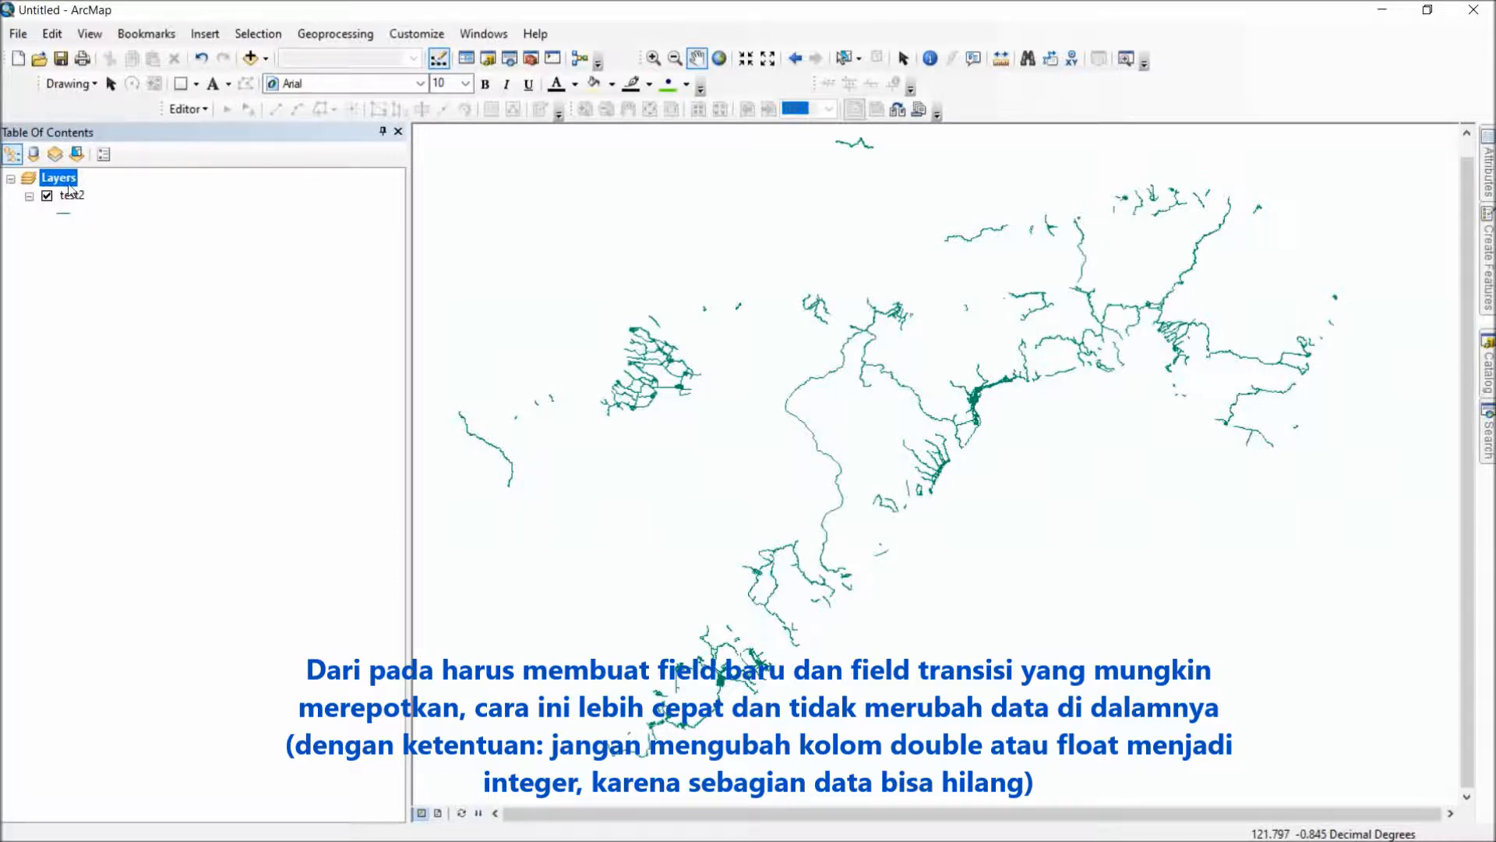
# Open the attribute table of the test2 layer and bring the Tanah_Kri column into view.
pyautogui.rightClick(72, 195)
pyautogui.click(158, 258)
pyautogui.moveTo(540, 762); pyautogui.dragTo(1138, 787)
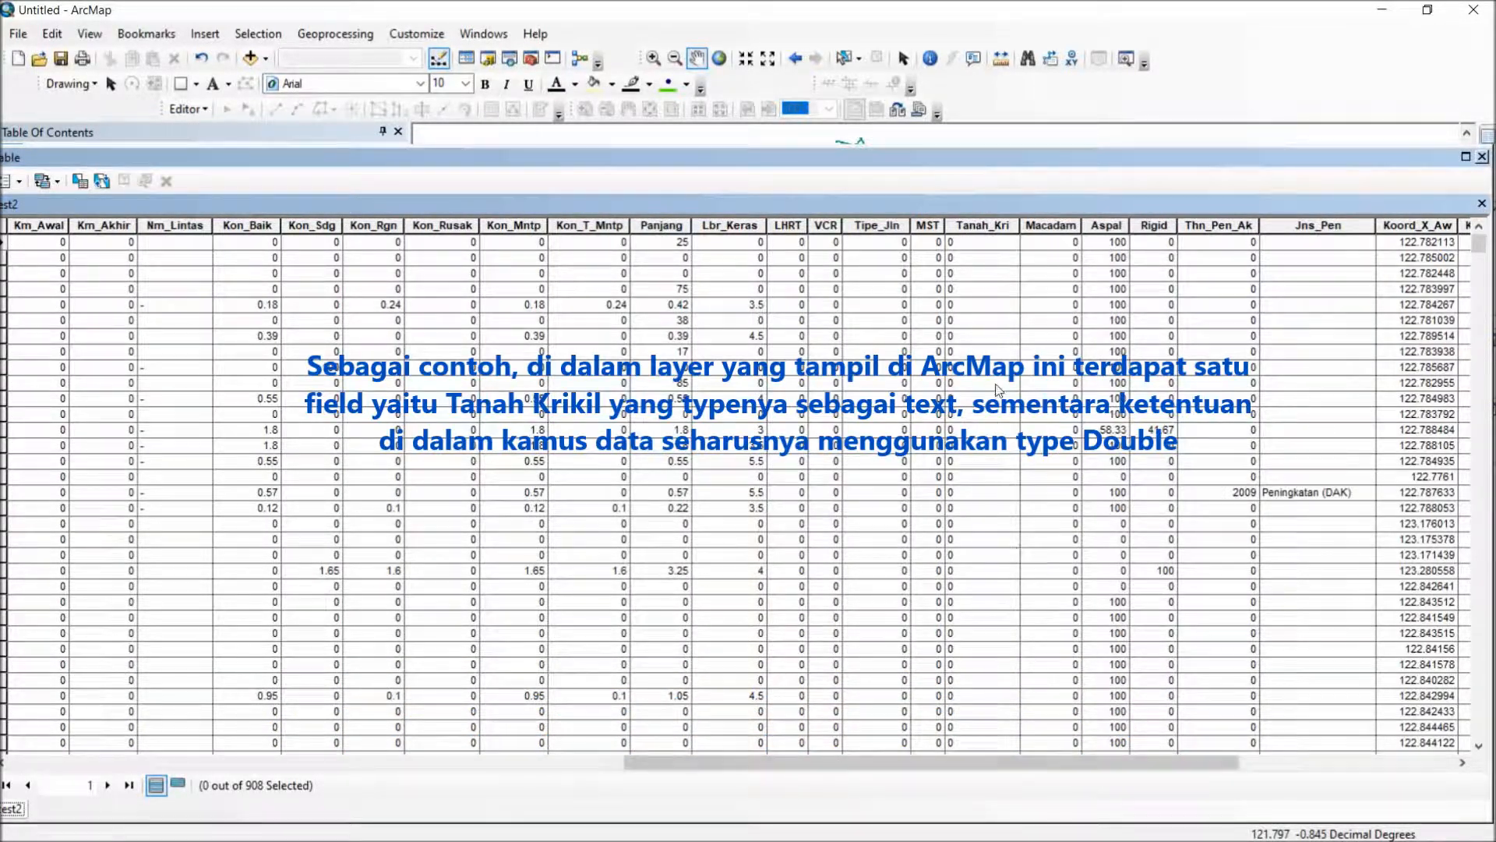
pyautogui.moveTo(1022, 771); pyautogui.dragTo(1056, 772)
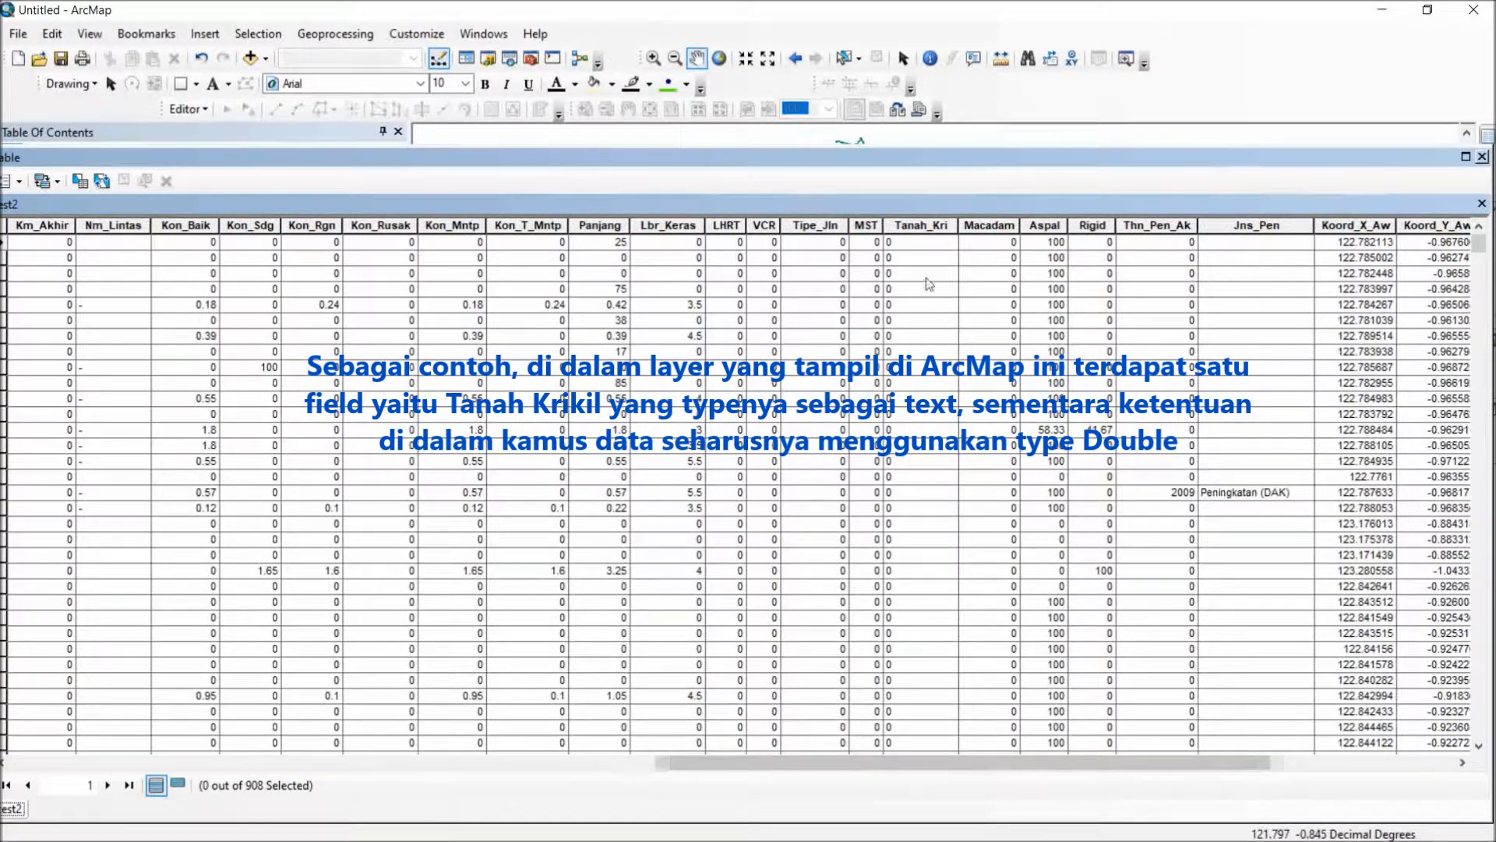
# Check the data type of the Tanah_Kri field in its properties and close them without changes.
pyautogui.rightClick(902, 224)
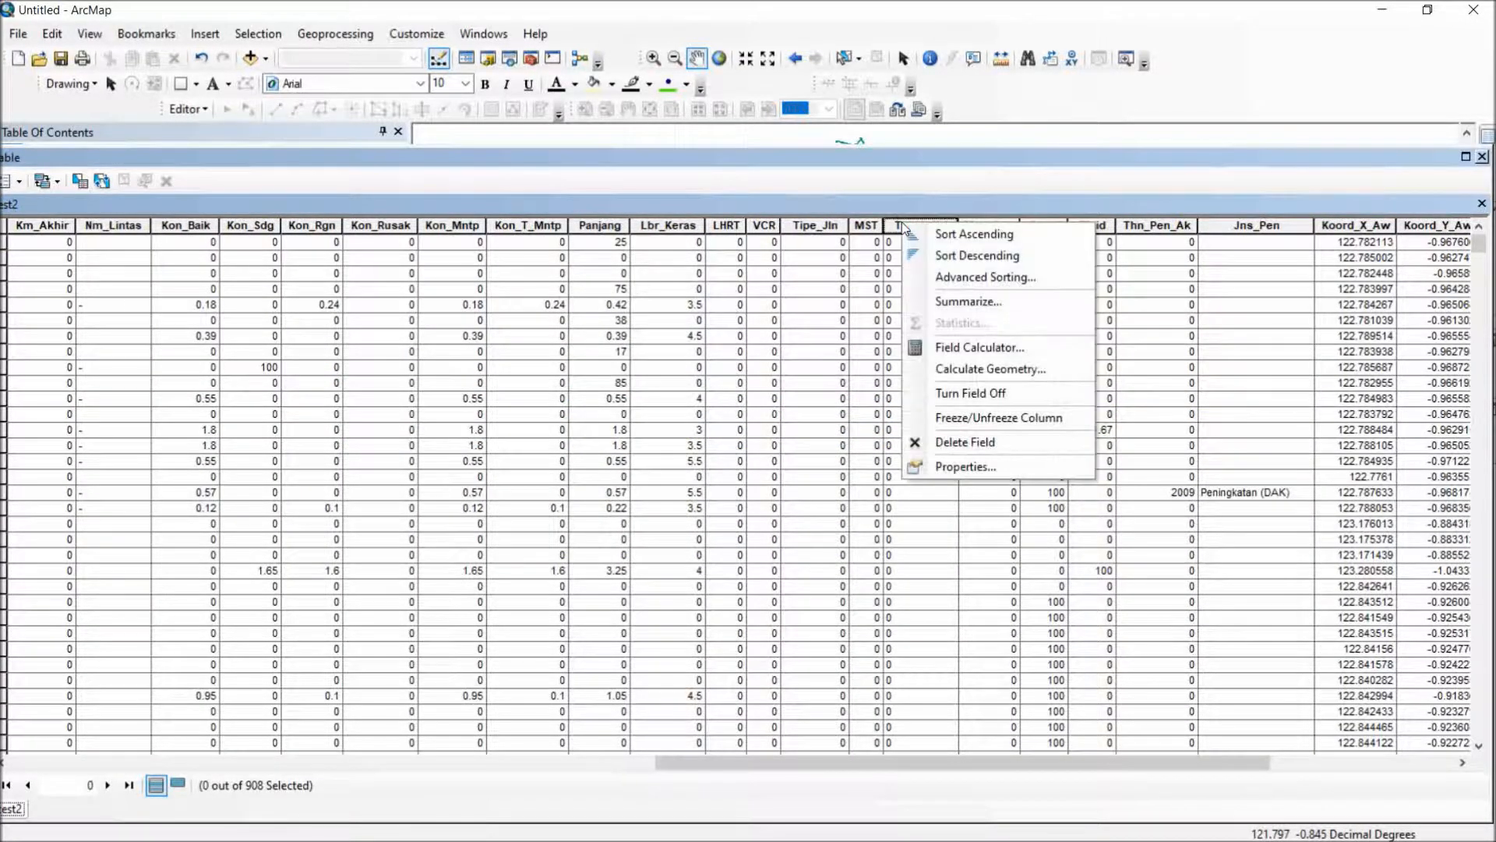
pyautogui.click(958, 474)
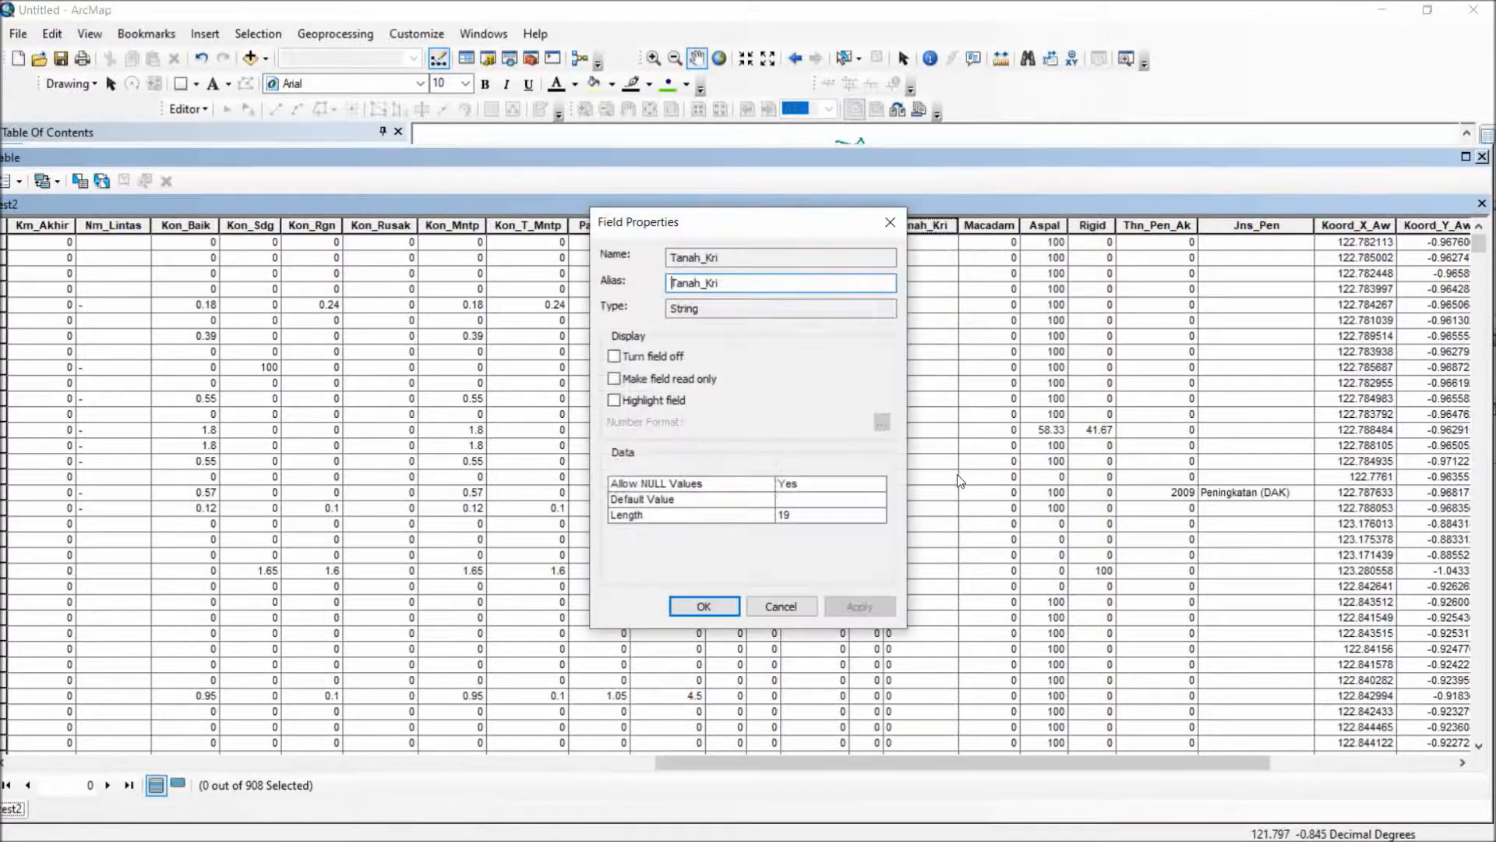
pyautogui.doubleClick(712, 307)
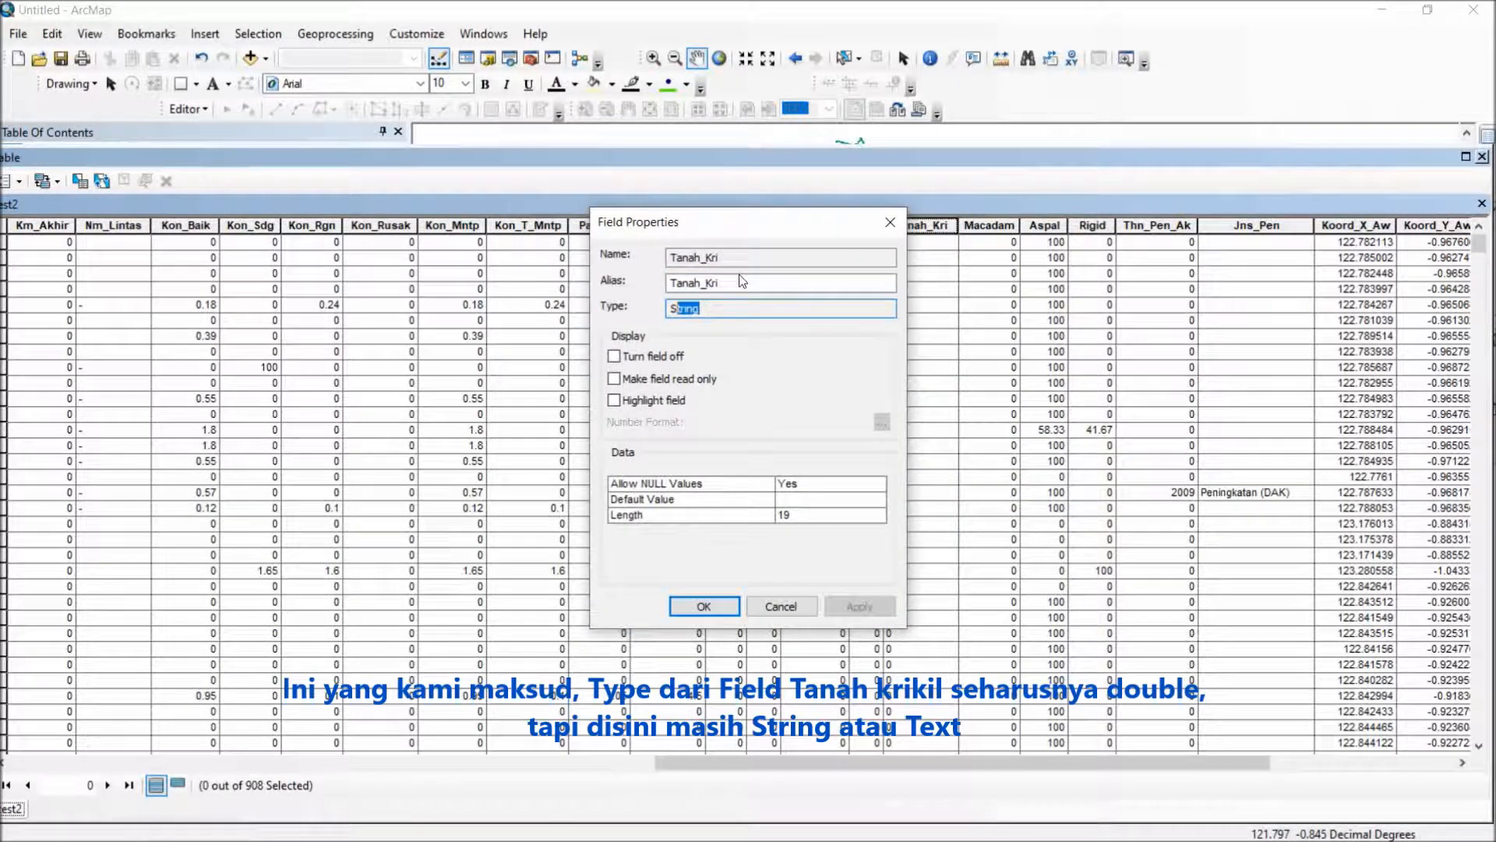
pyautogui.doubleClick(735, 281)
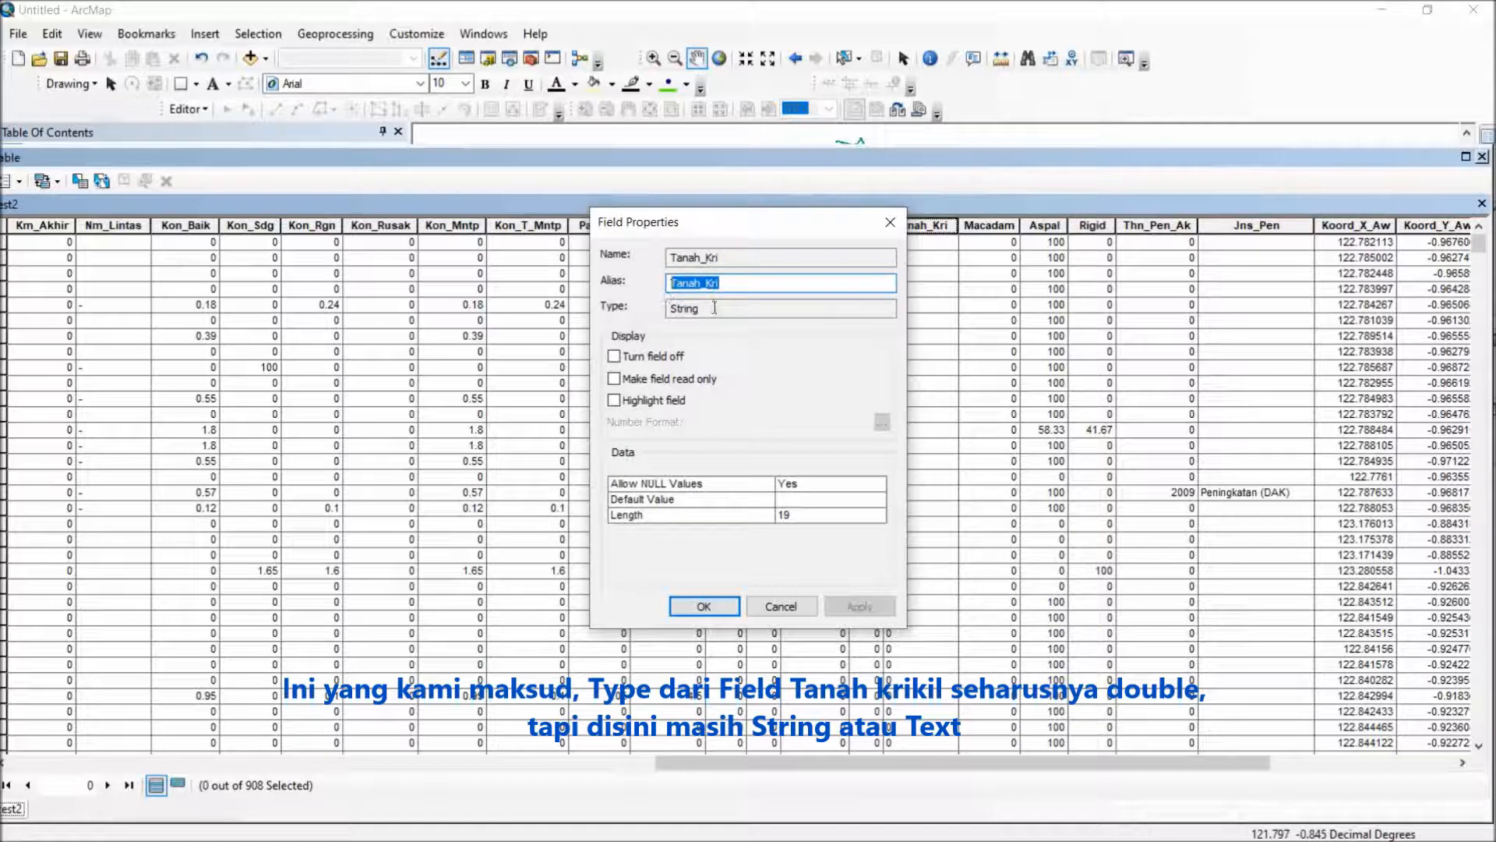
pyautogui.click(715, 308)
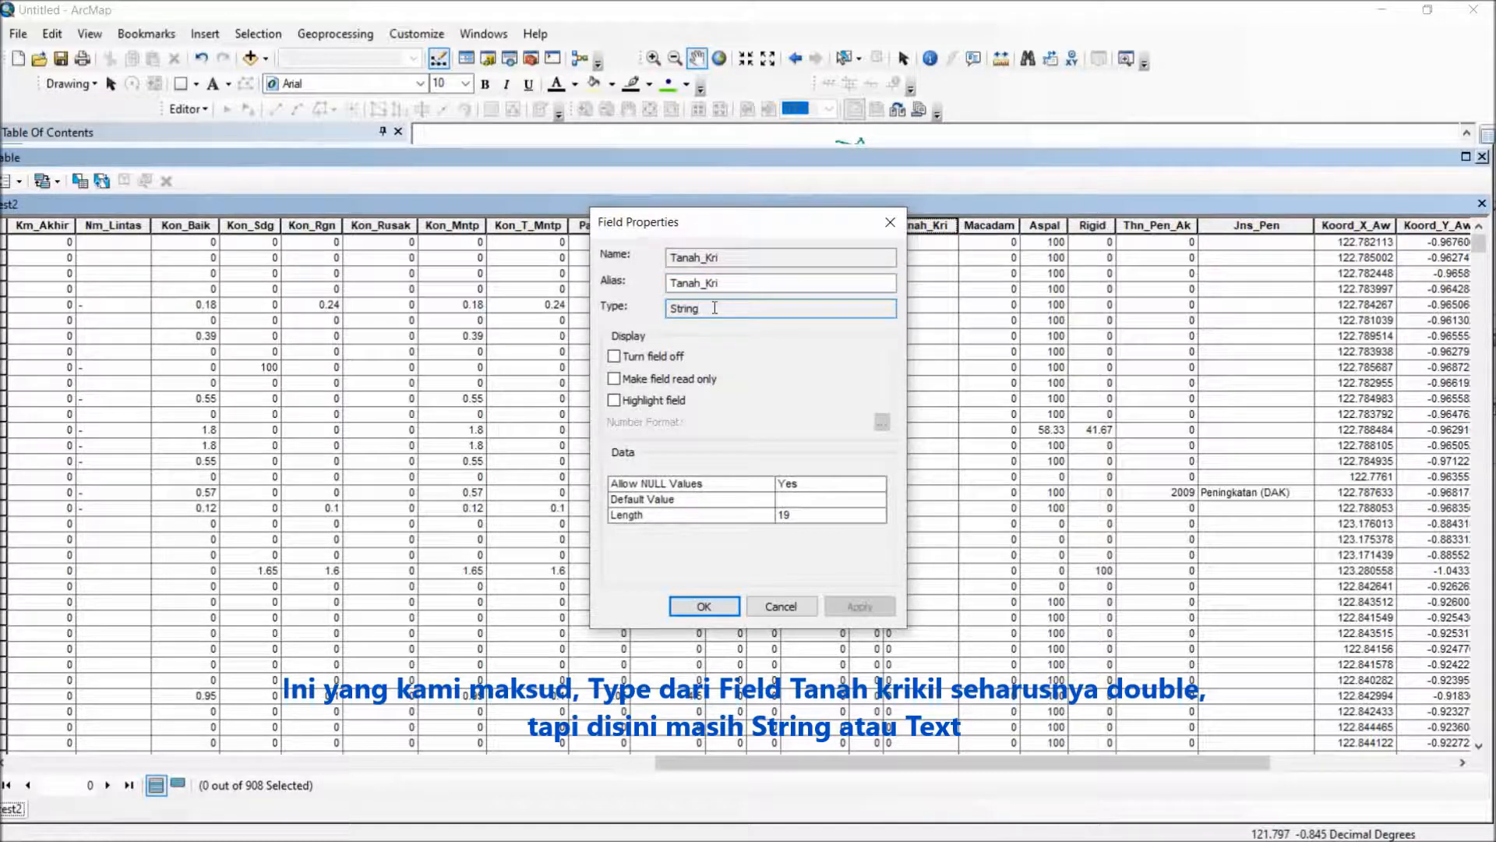
pyautogui.click(781, 607)
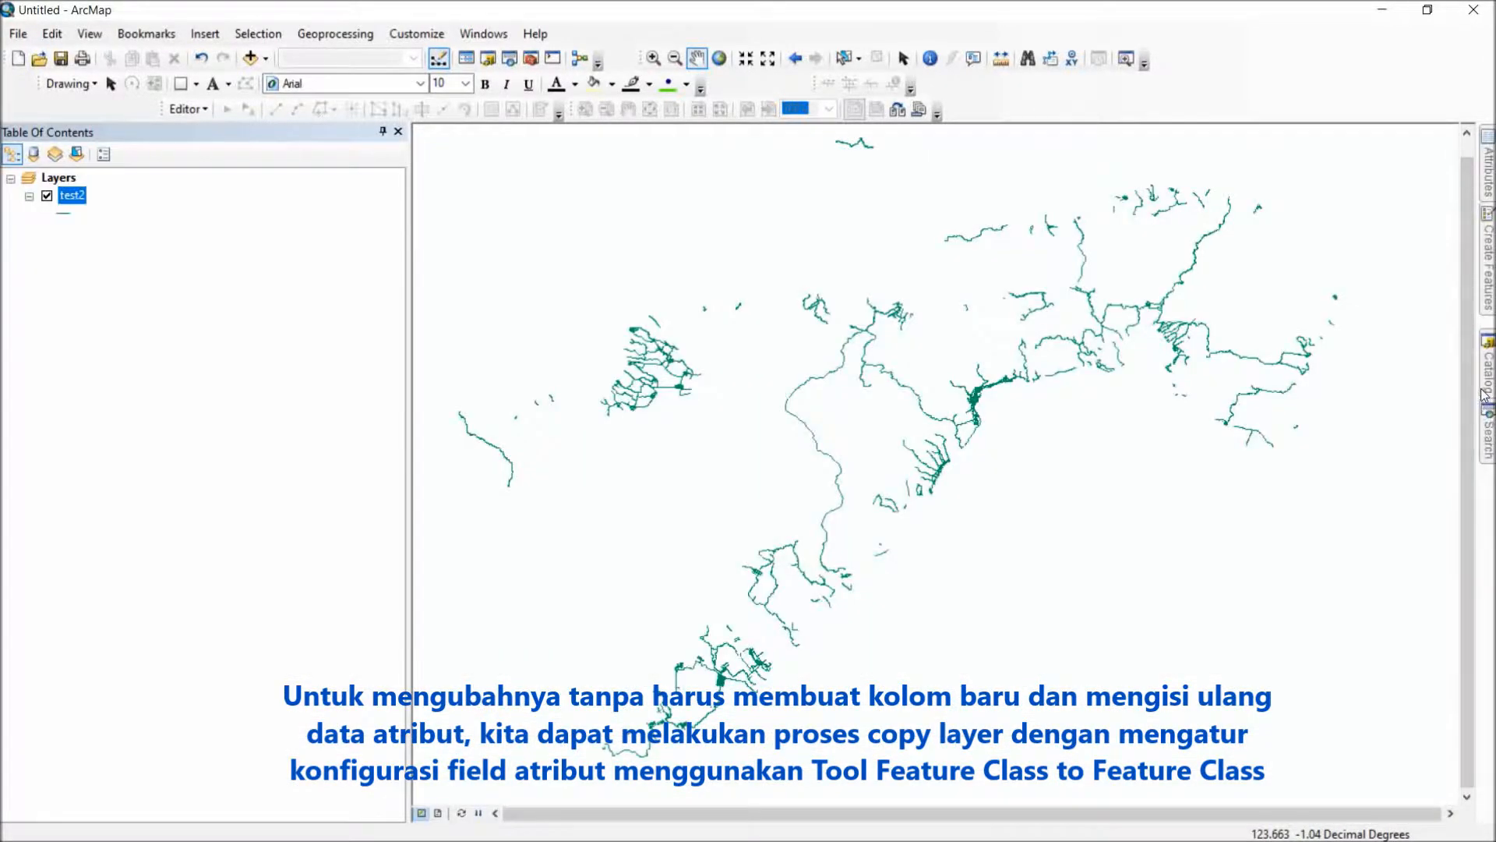
# Open the Feature Class to Feature Class tool from the To Geodatabase toolset of the system Conversion Tools.
pyautogui.click(1487, 382)
pyautogui.scroll(2, 1129, 240)
pyautogui.click(1209, 302)
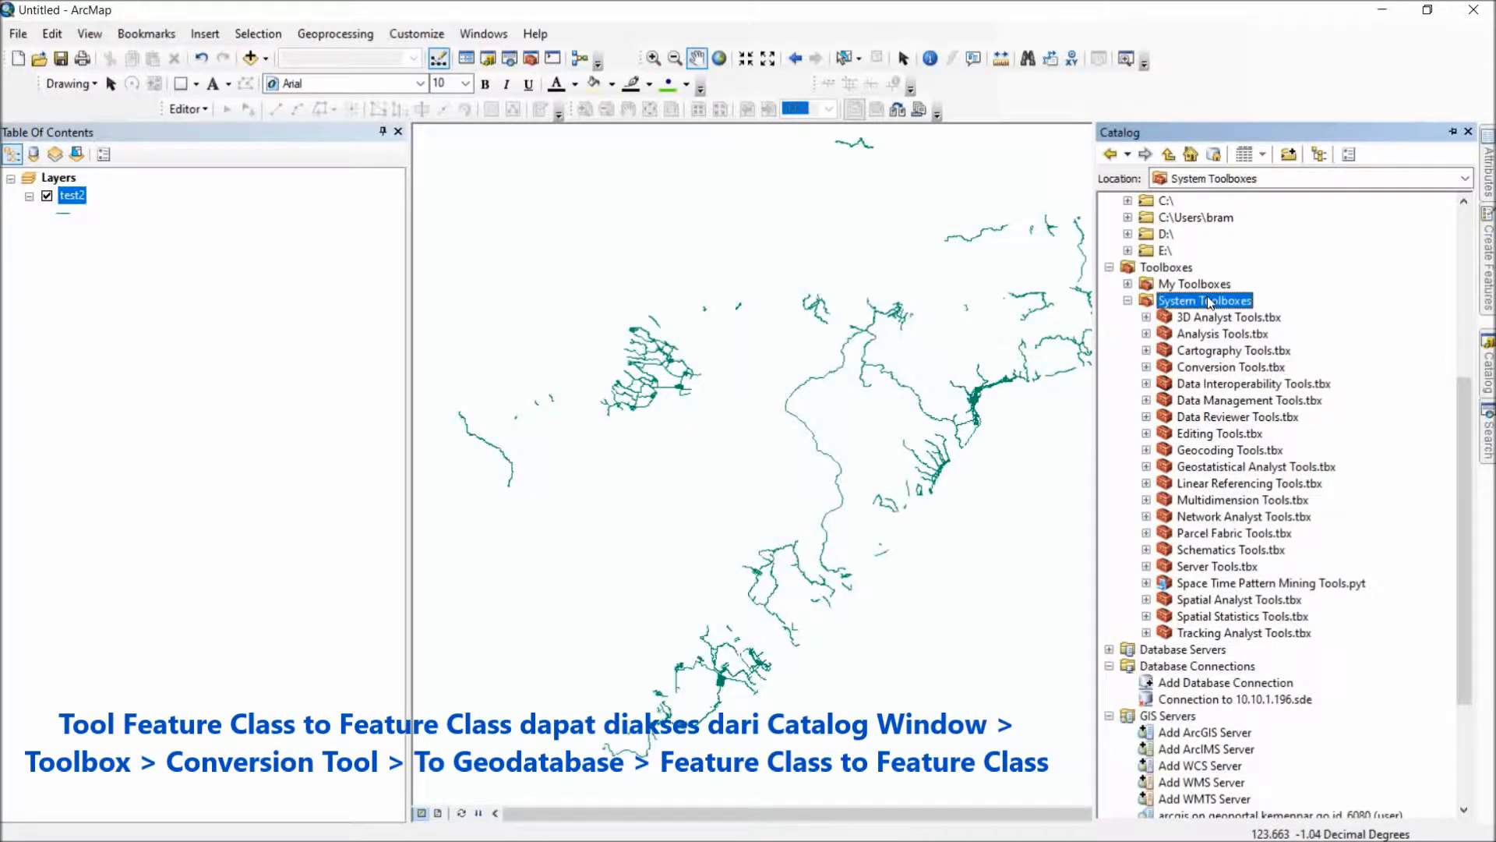
pyautogui.doubleClick(1209, 370)
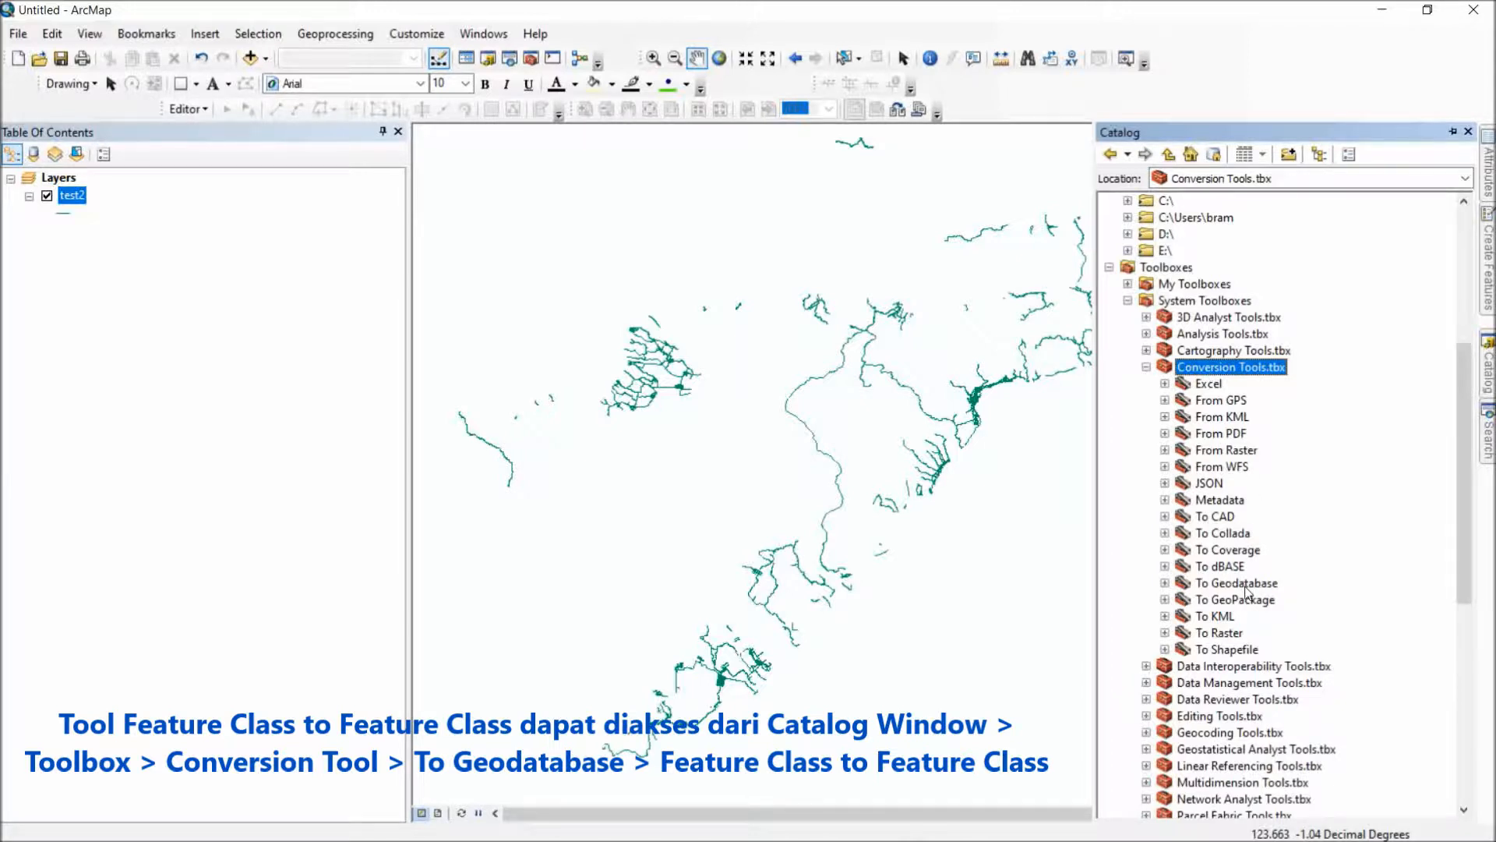
pyautogui.click(1244, 651)
pyautogui.click(1232, 586)
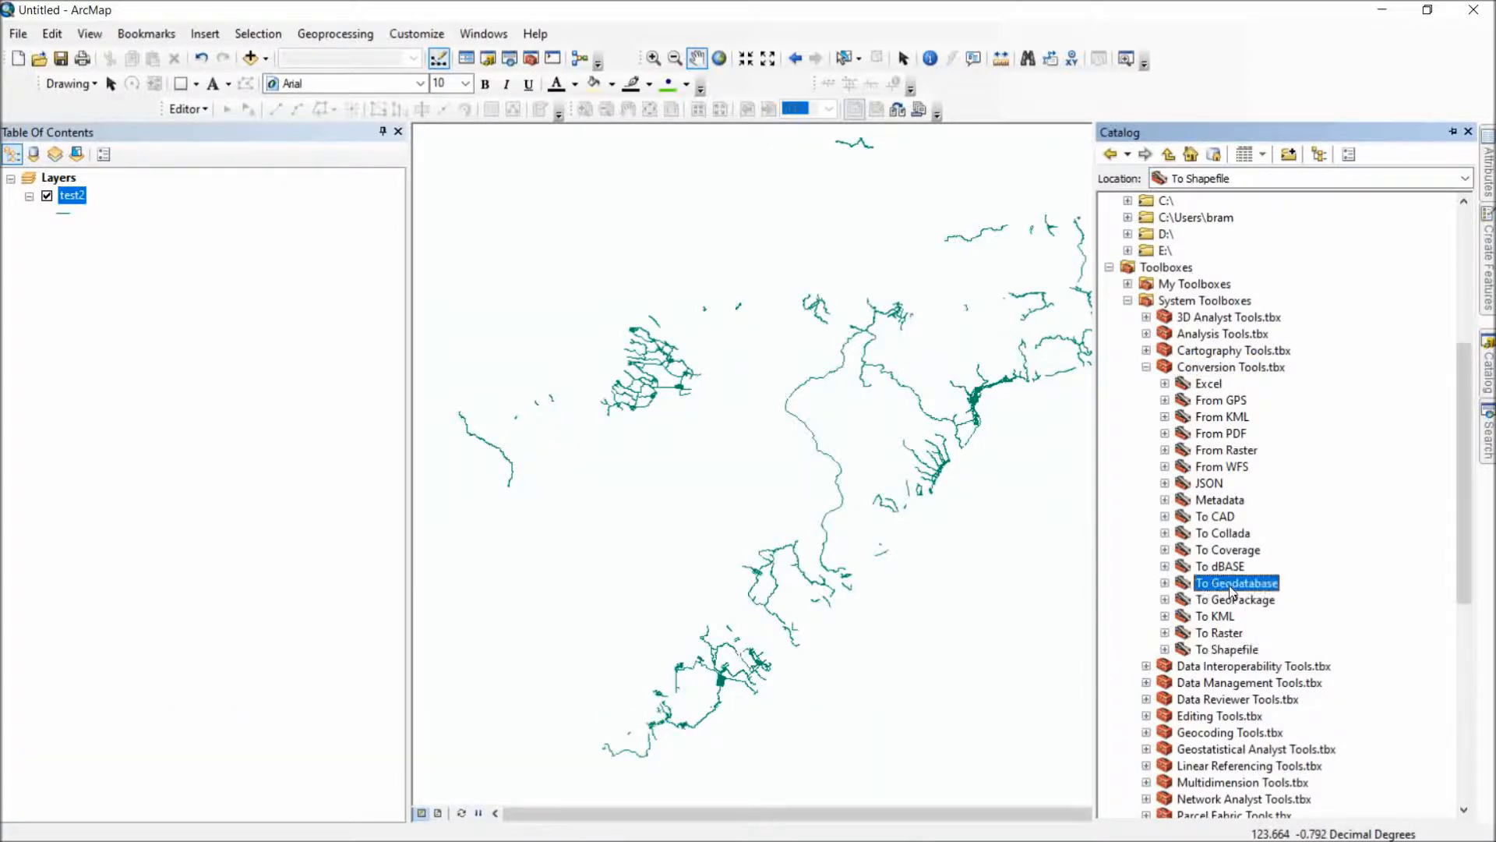
pyautogui.doubleClick(1233, 586)
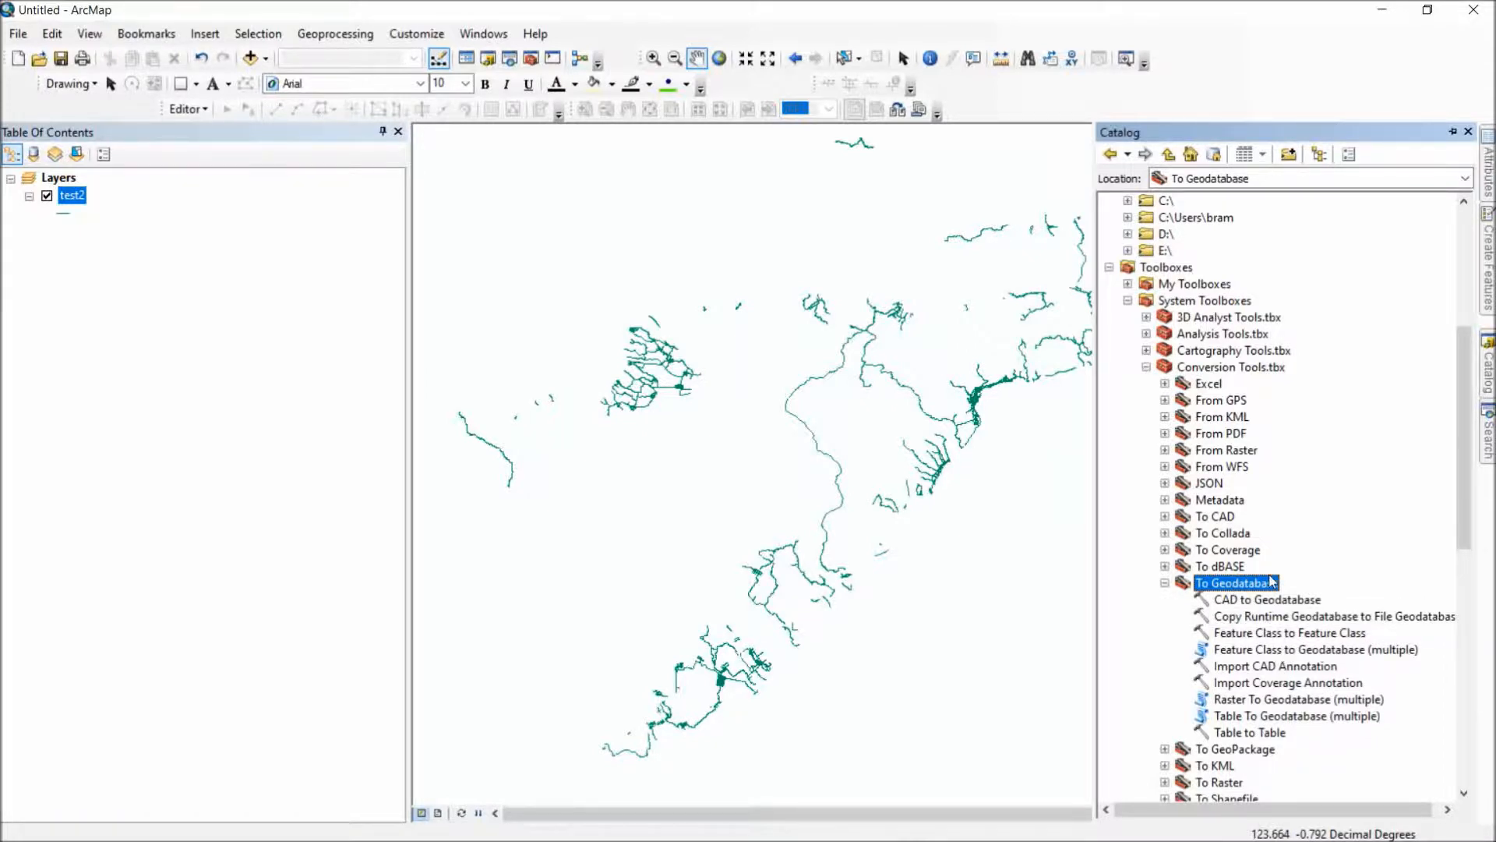
pyautogui.click(1275, 635)
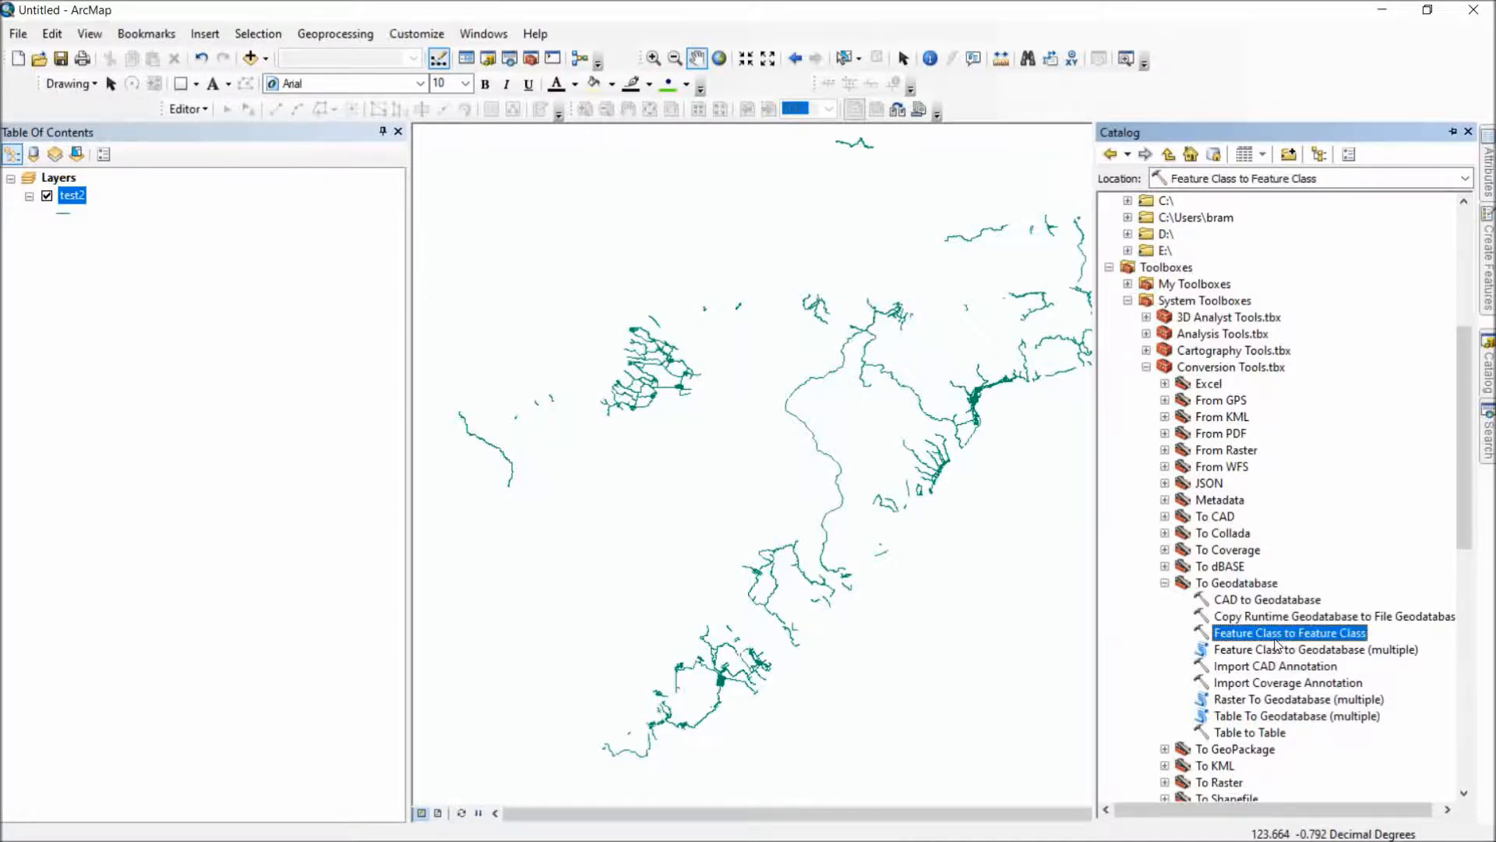
pyautogui.doubleClick(1275, 636)
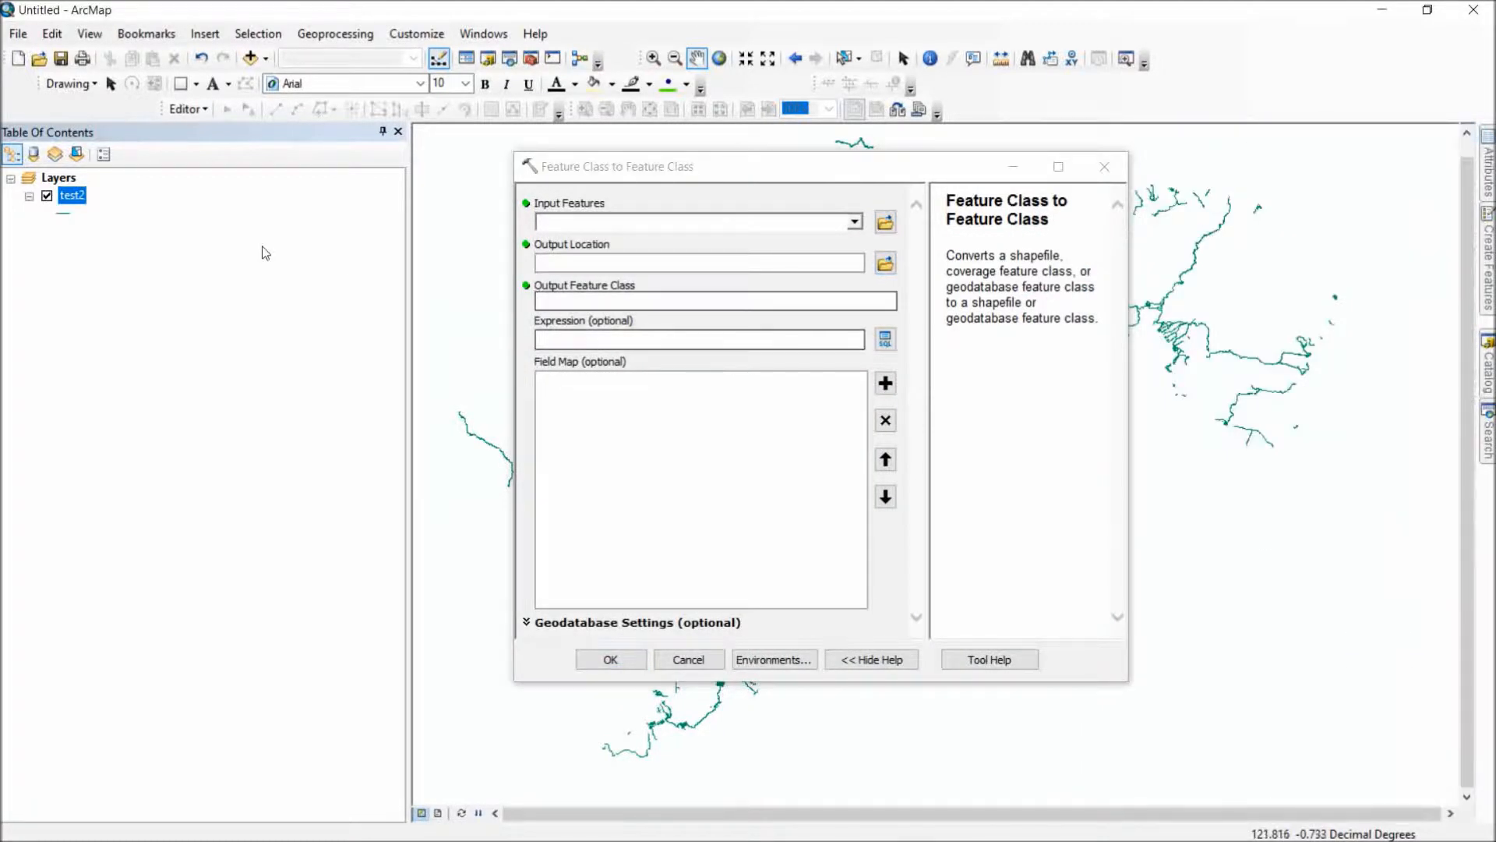
# Use the test2 layer as the input features and set the output location to Default.gdb in Documents\ArcGIS.
pyautogui.moveTo(72, 198); pyautogui.dragTo(576, 220)
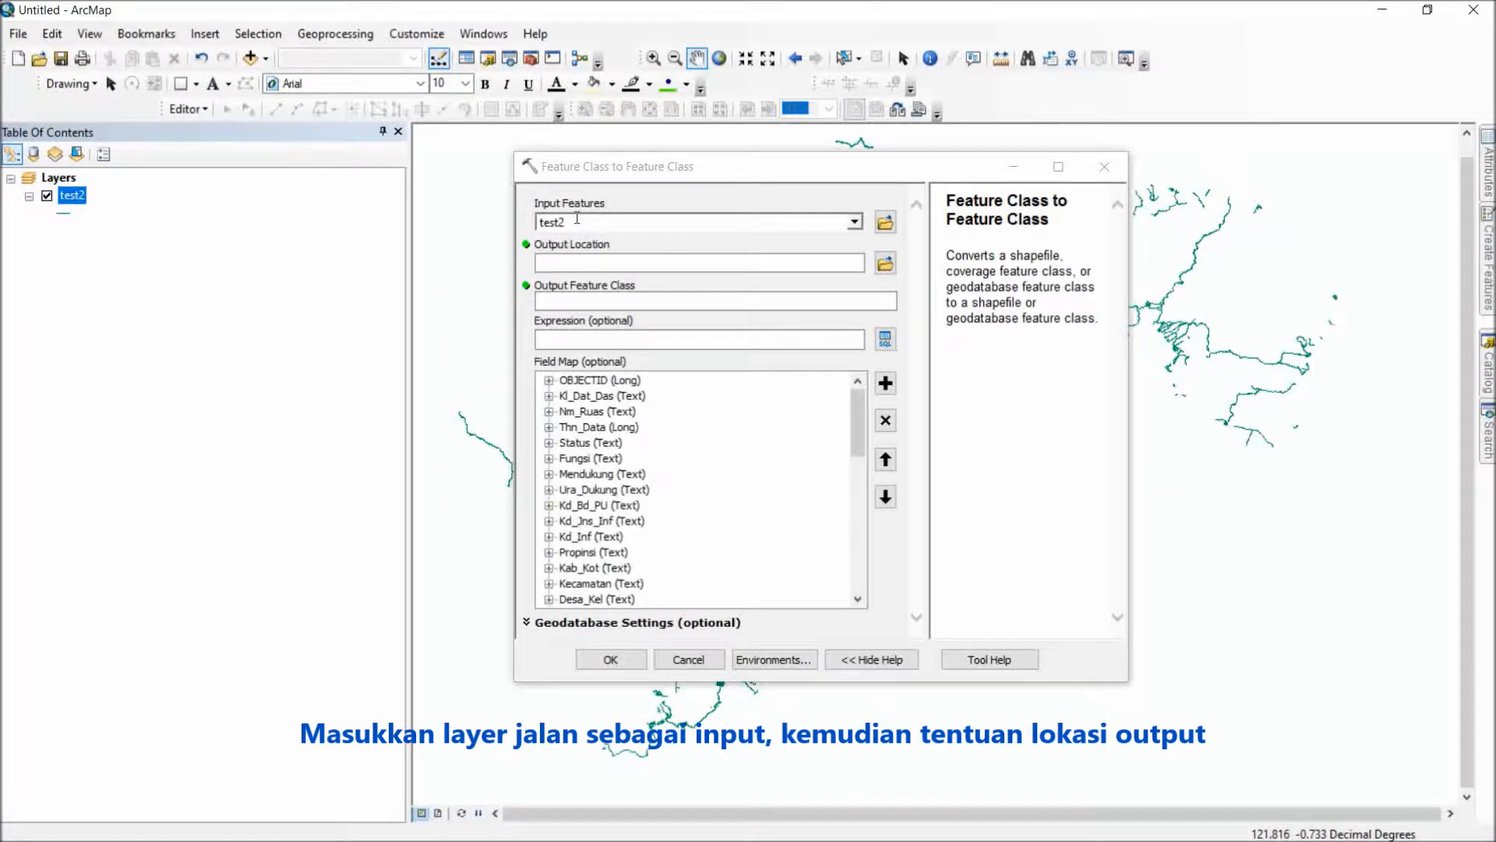
pyautogui.click(885, 263)
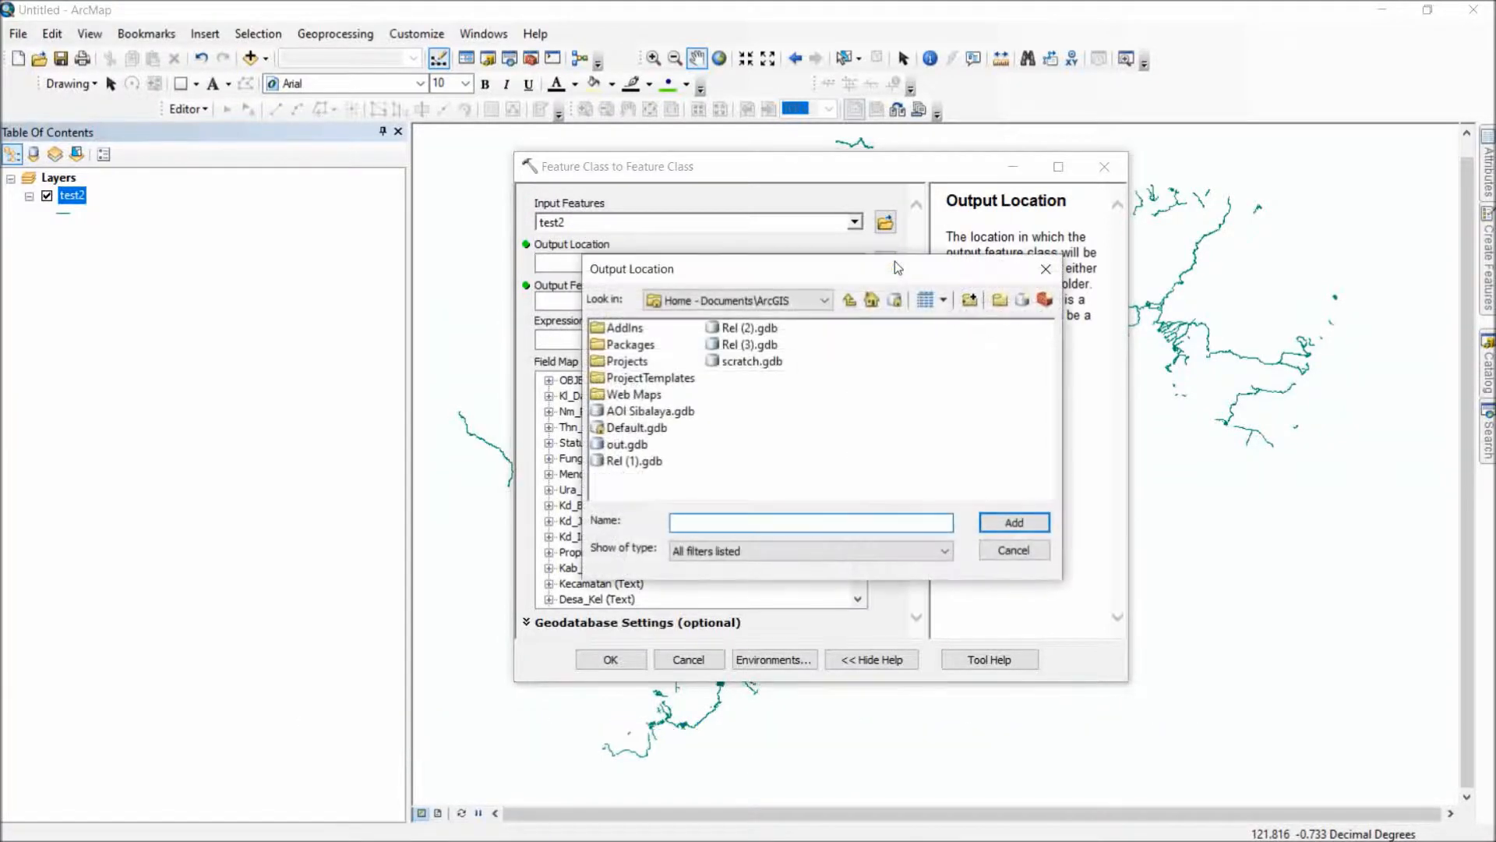
pyautogui.click(824, 300)
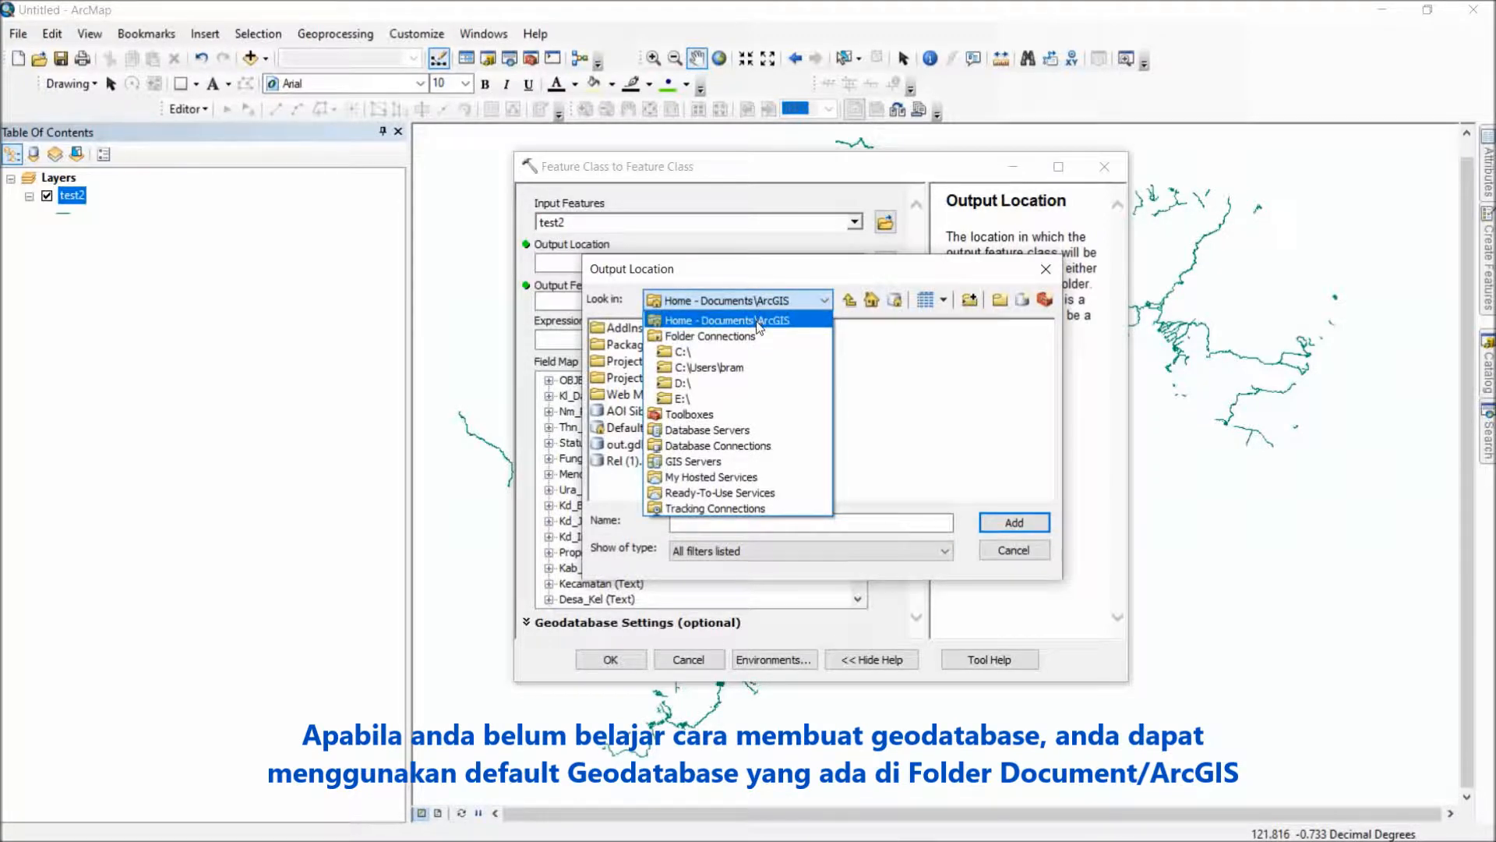
pyautogui.click(757, 321)
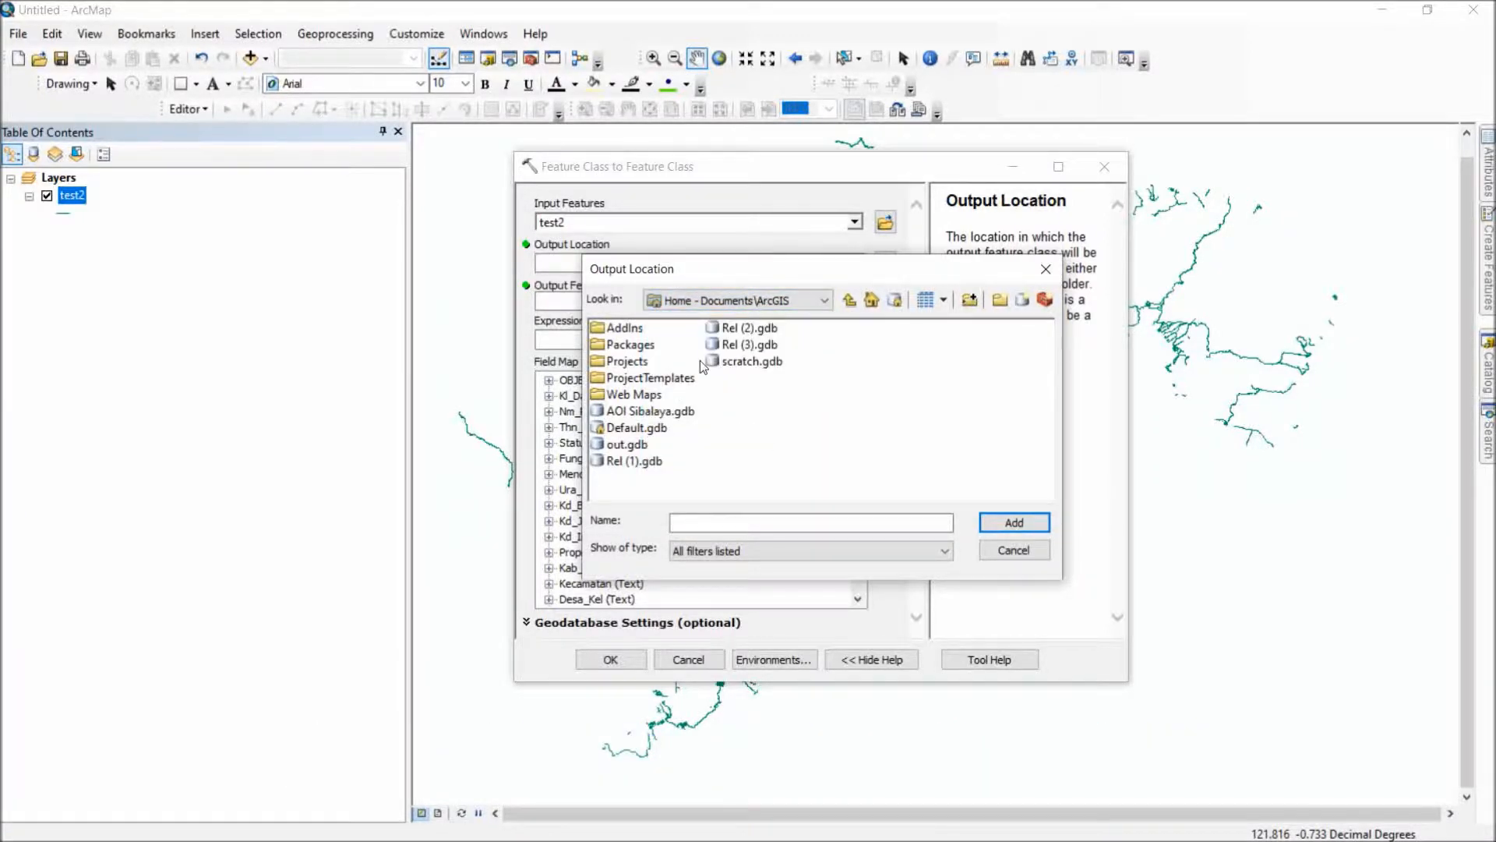
pyautogui.click(639, 428)
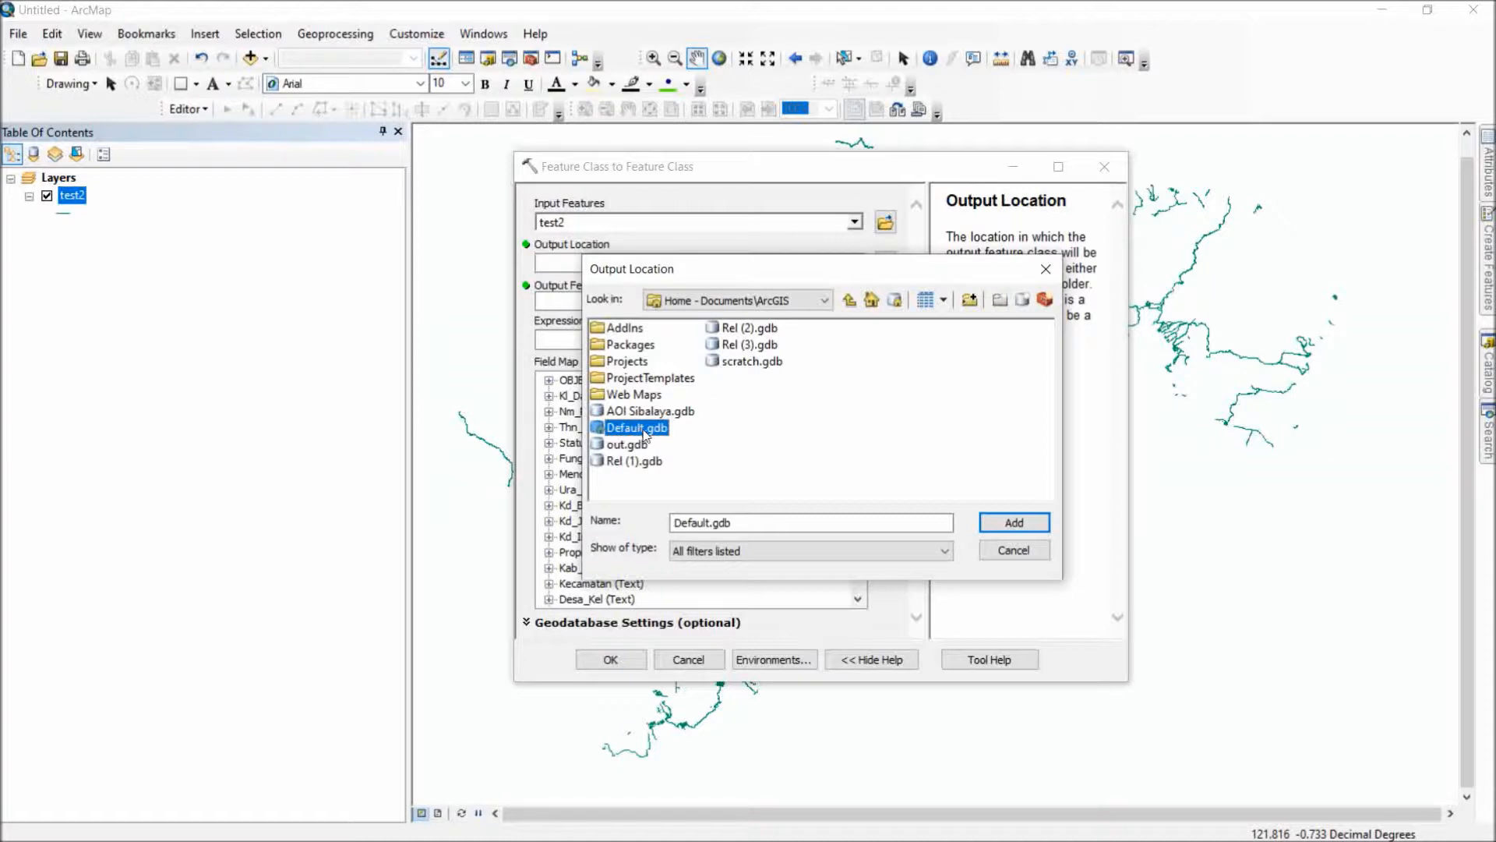
pyautogui.click(1011, 524)
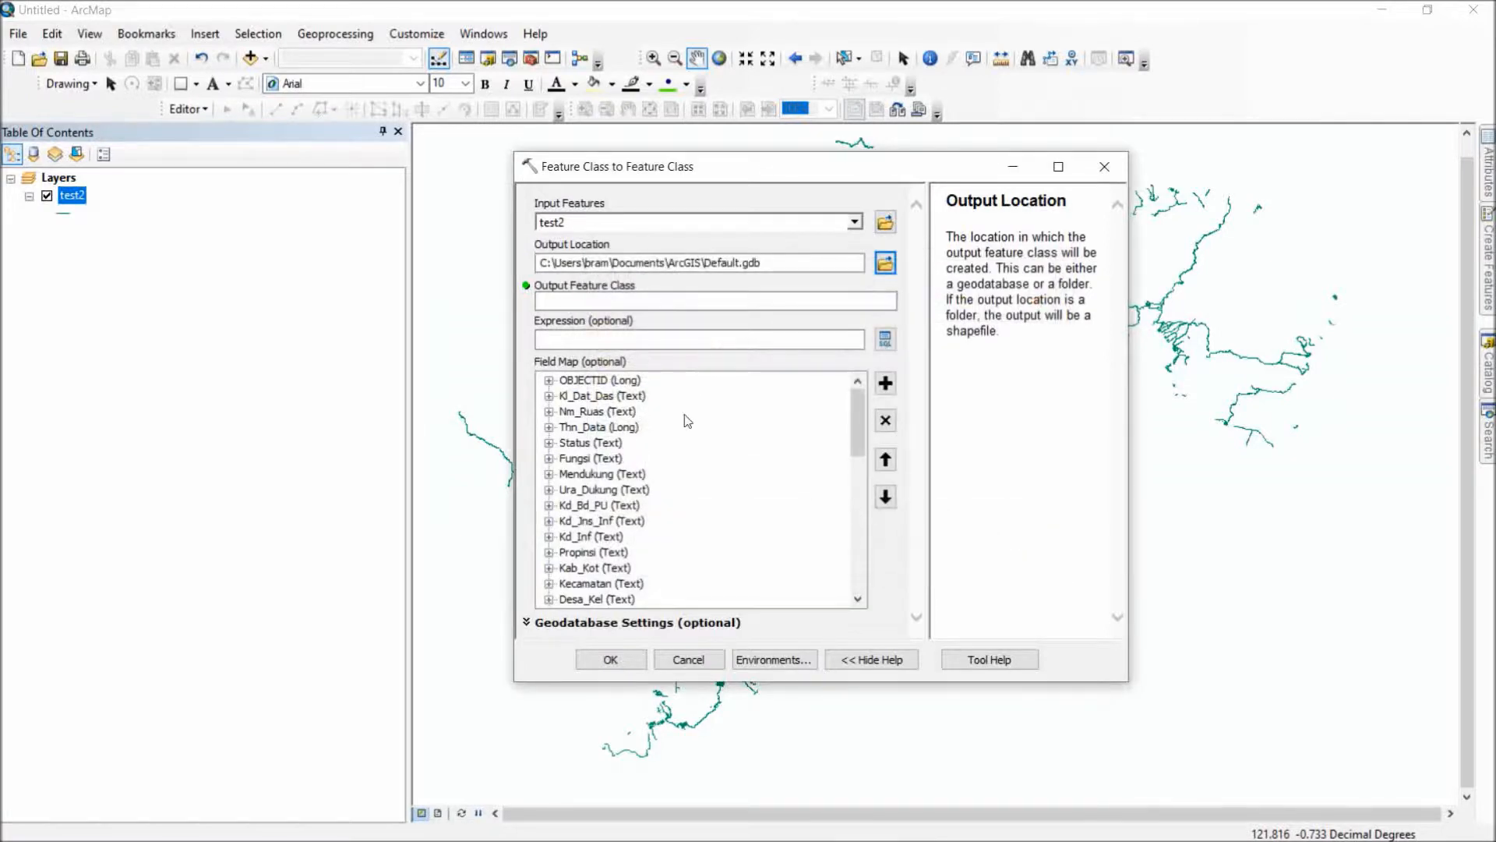
# Name the output feature class cek_kamusdata.
pyautogui.click(630, 300)
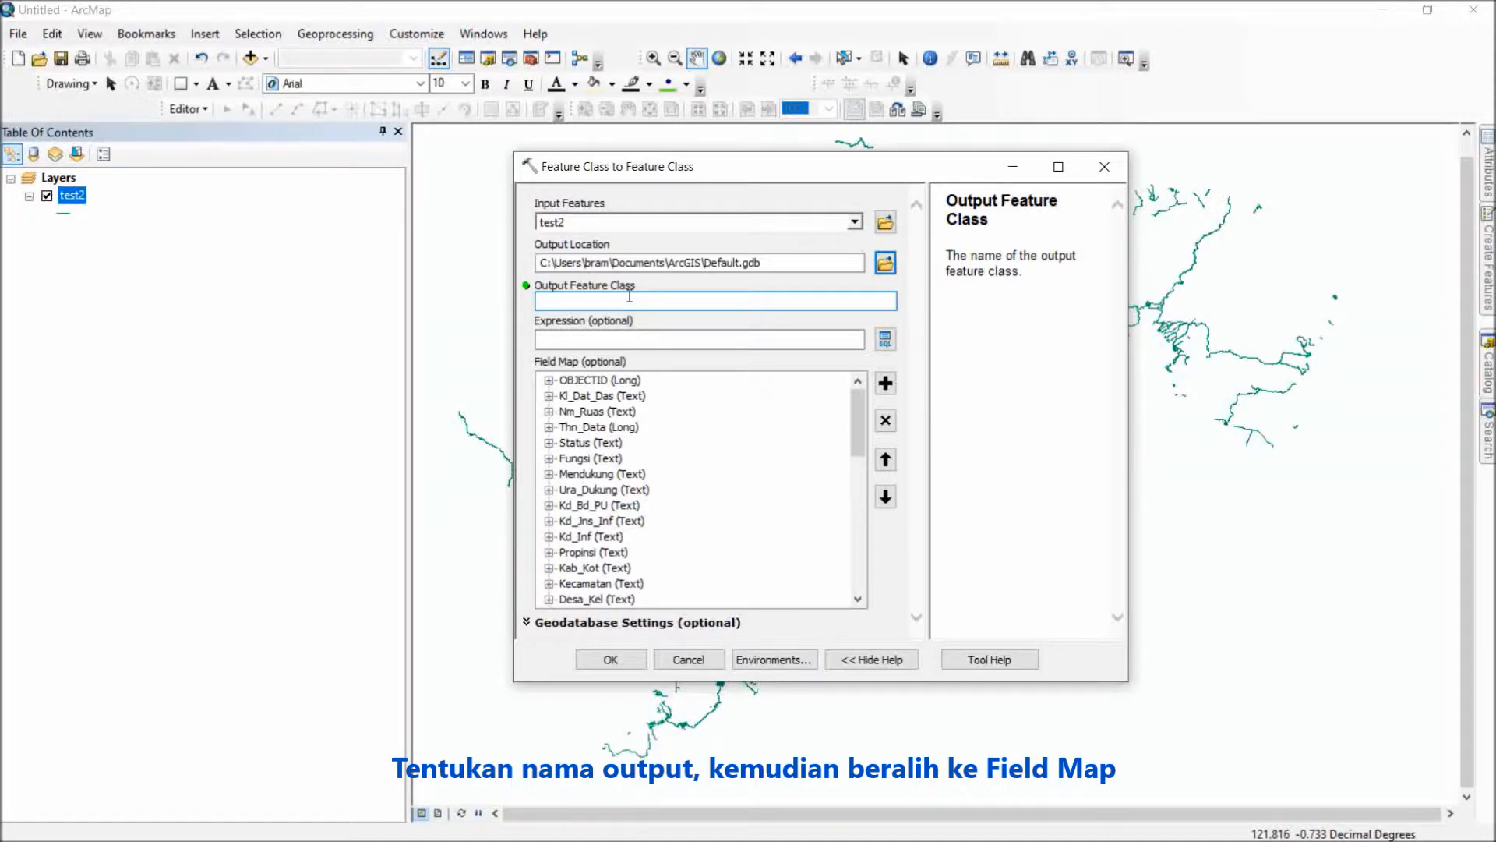
pyautogui.write('cek_')
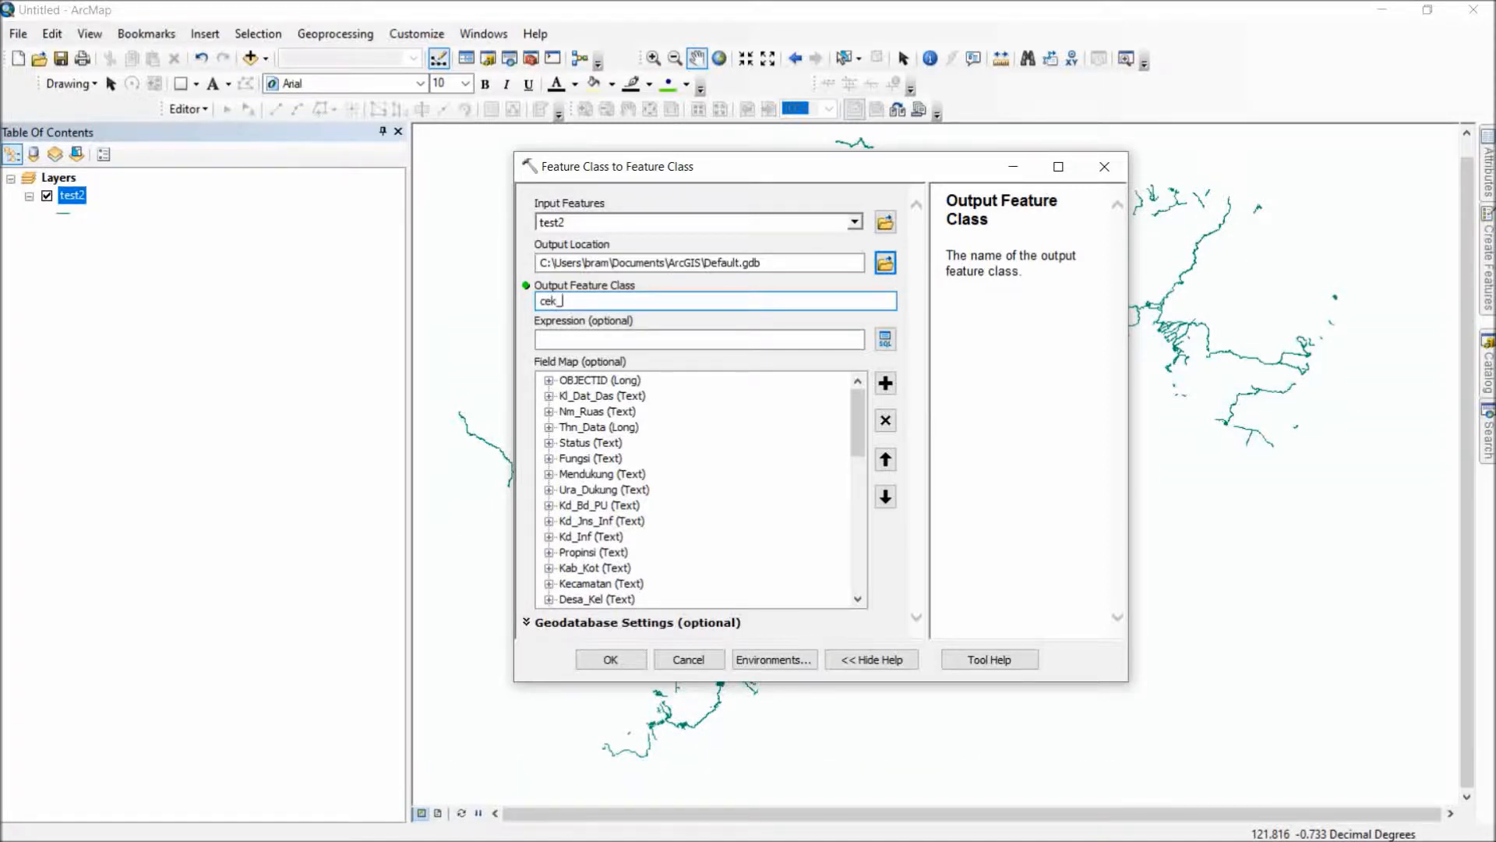
pyautogui.write('kamusdata')
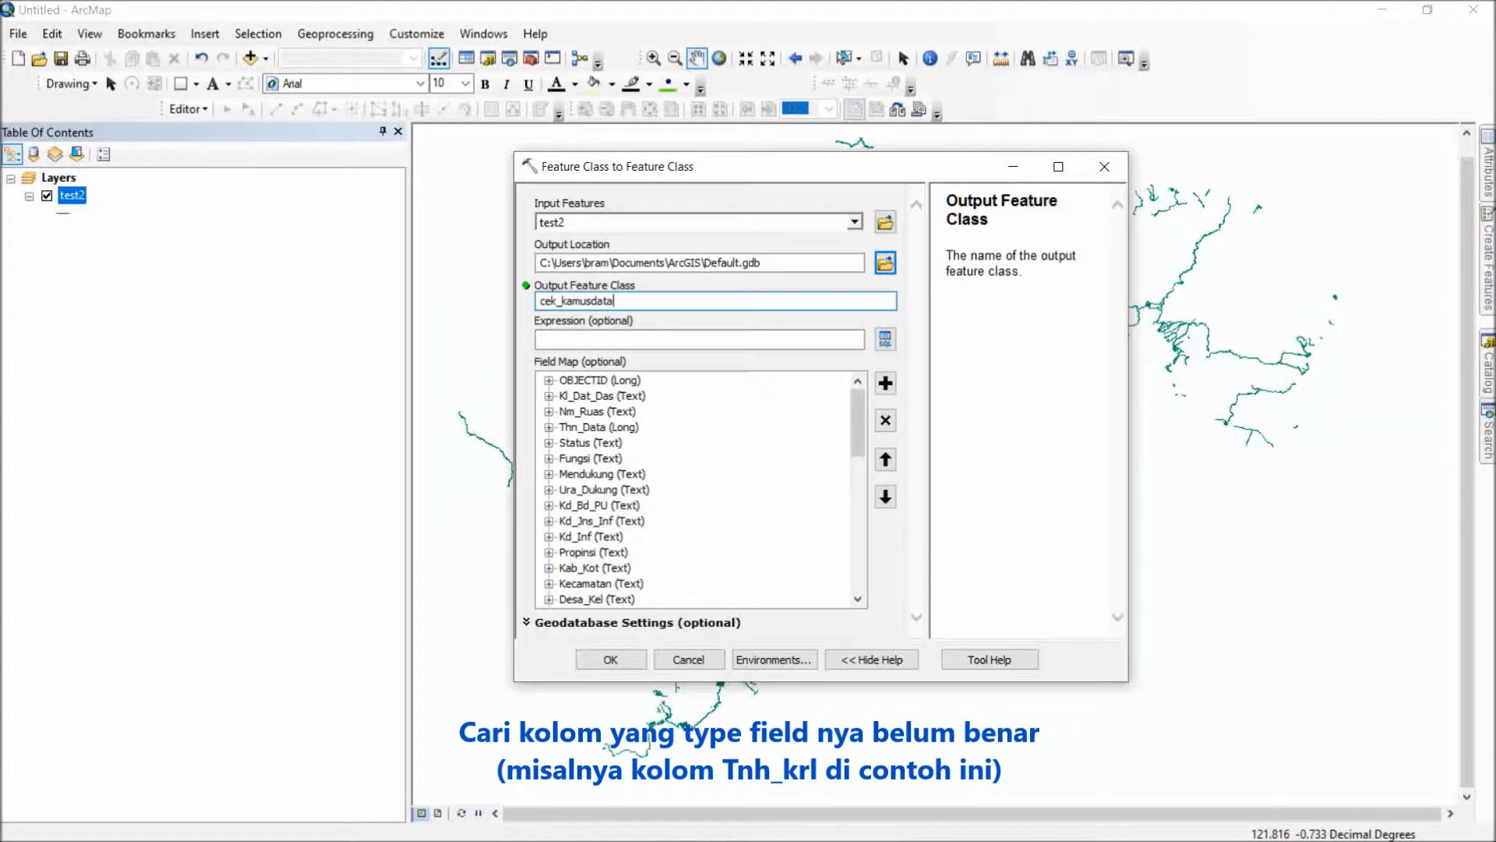
# Change the output type of the Tanah_Kri field to Double in the field map.
pyautogui.click(864, 413)
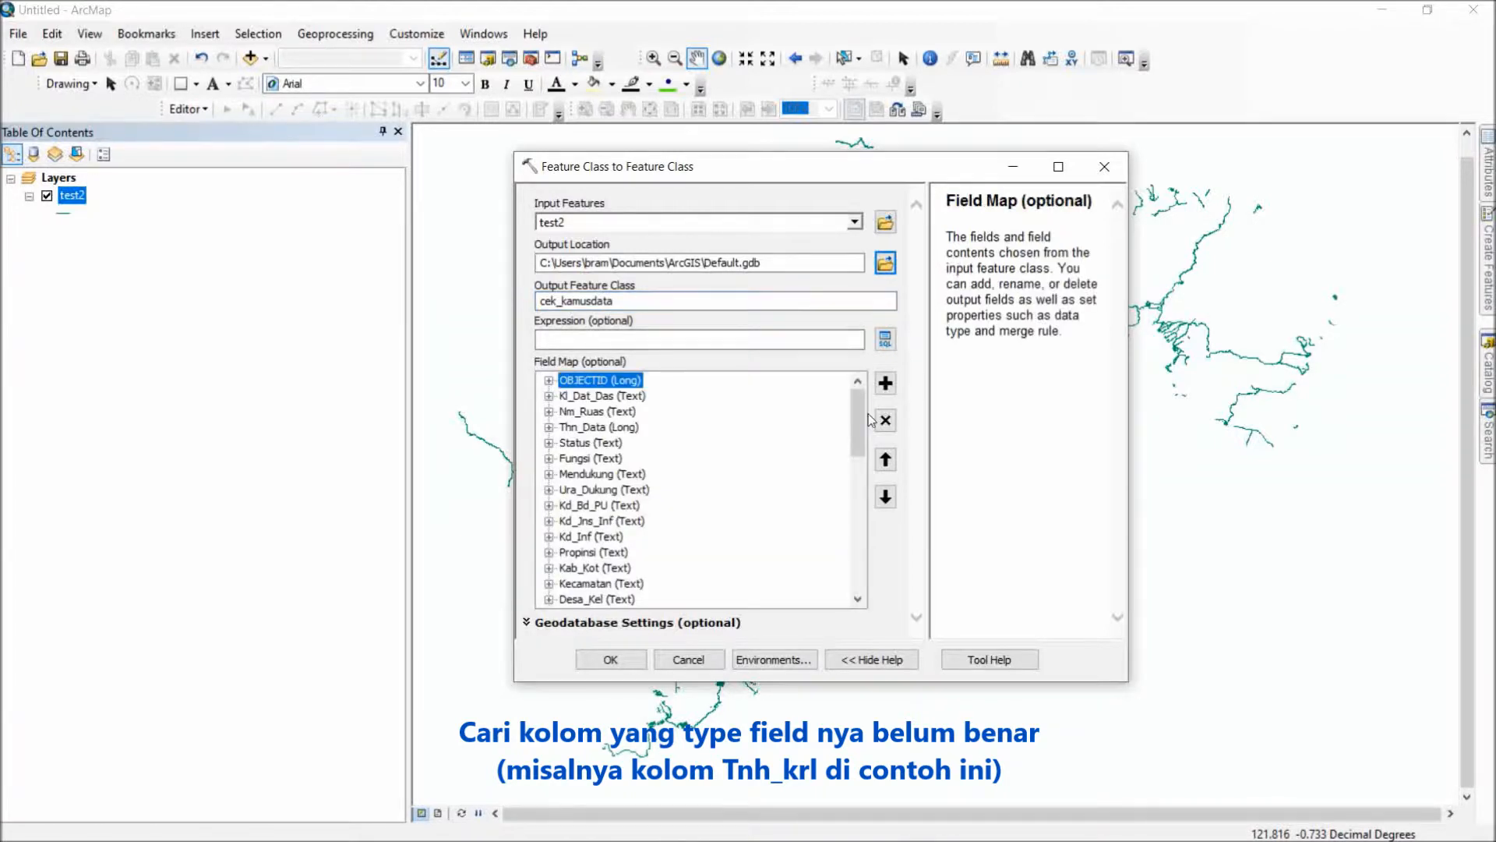
pyautogui.moveTo(864, 413); pyautogui.dragTo(853, 515)
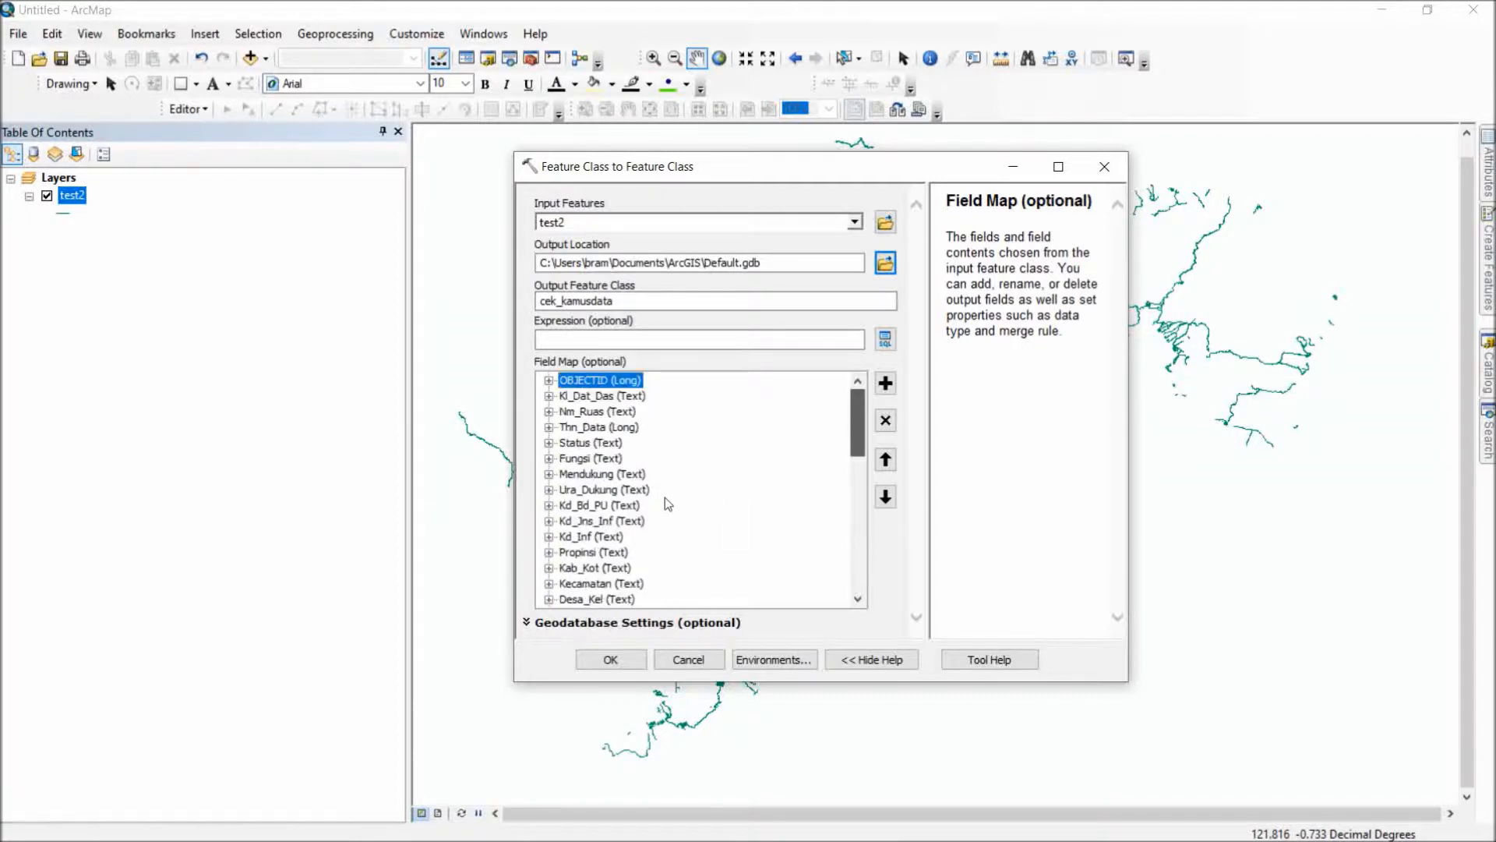
pyautogui.scroll(-10, 713, 528)
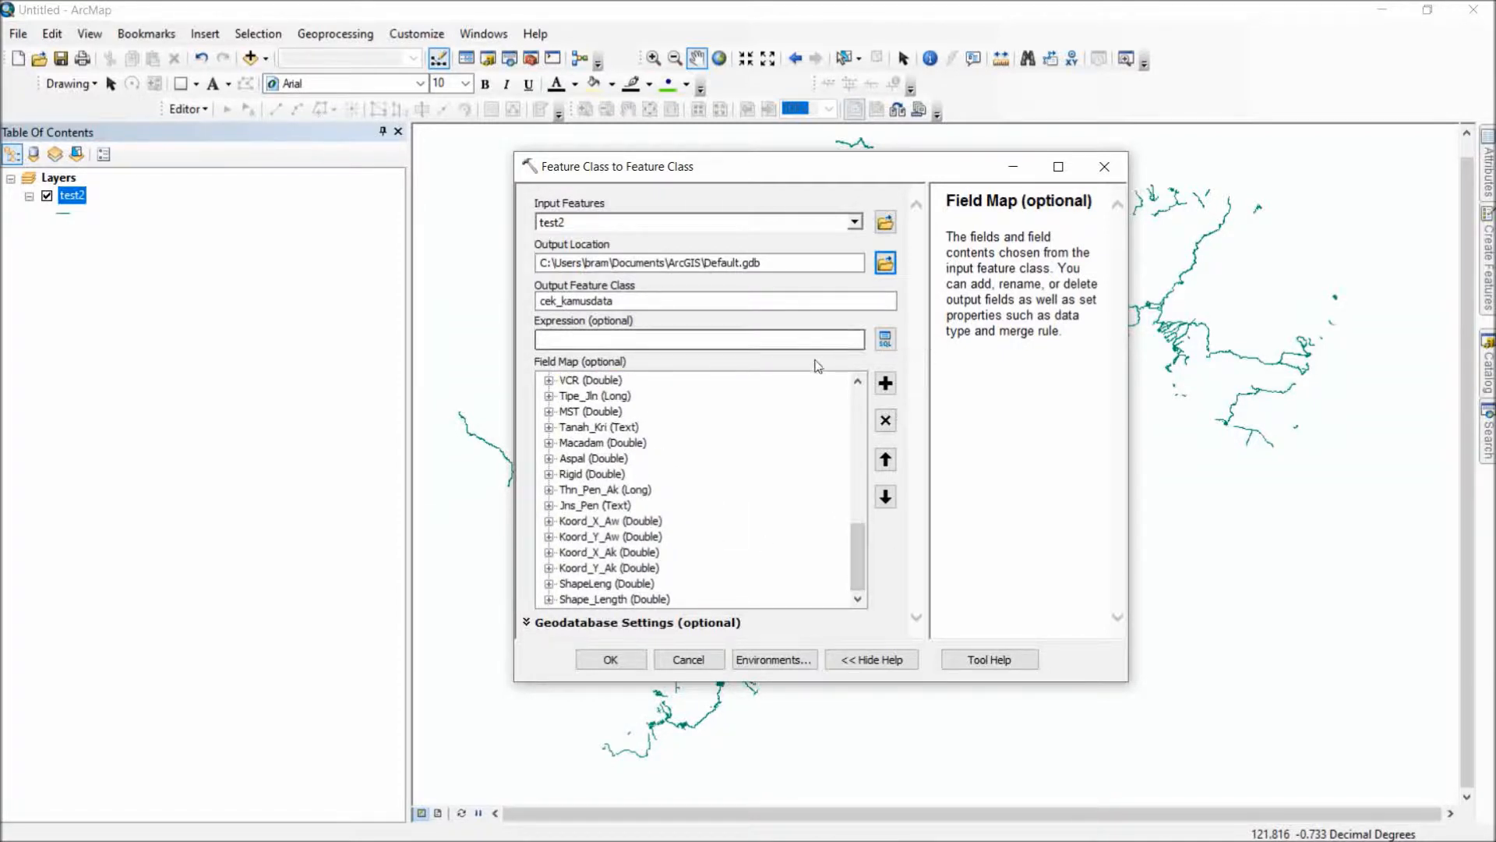
pyautogui.scroll(1, 660, 482)
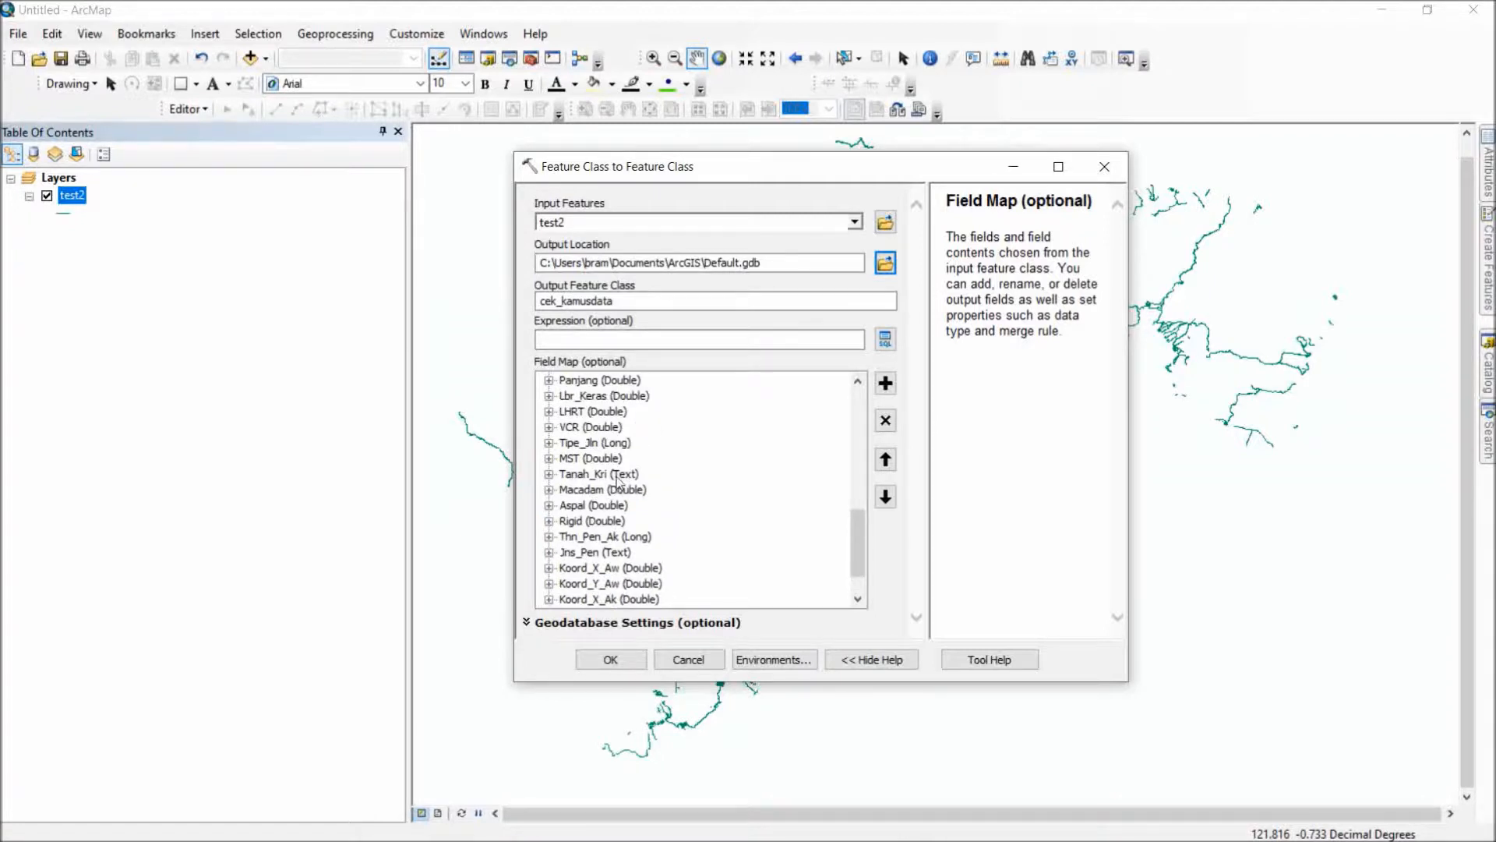
pyautogui.click(618, 477)
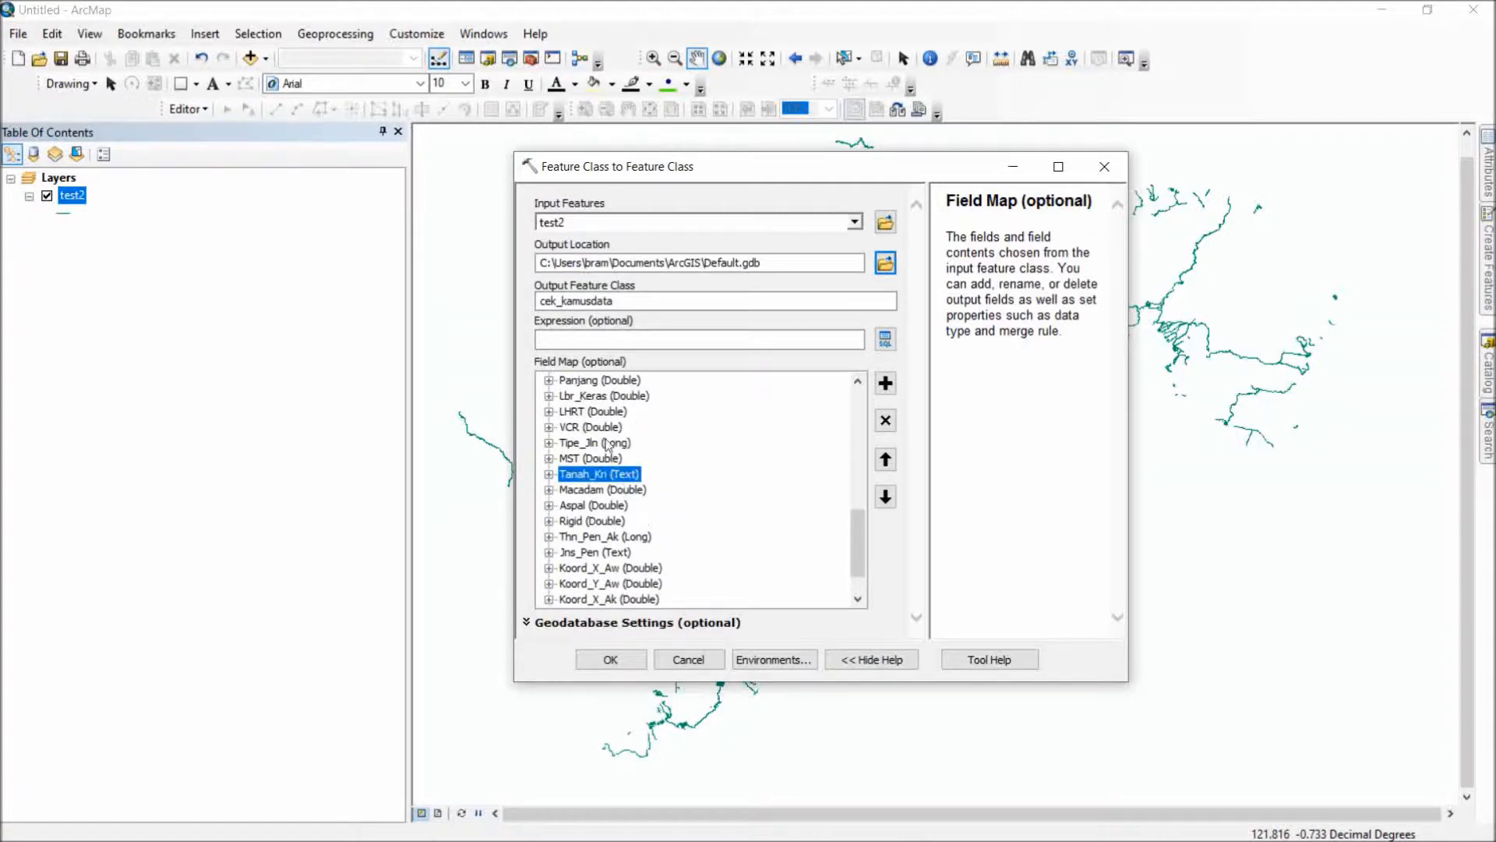
pyautogui.rightClick(625, 478)
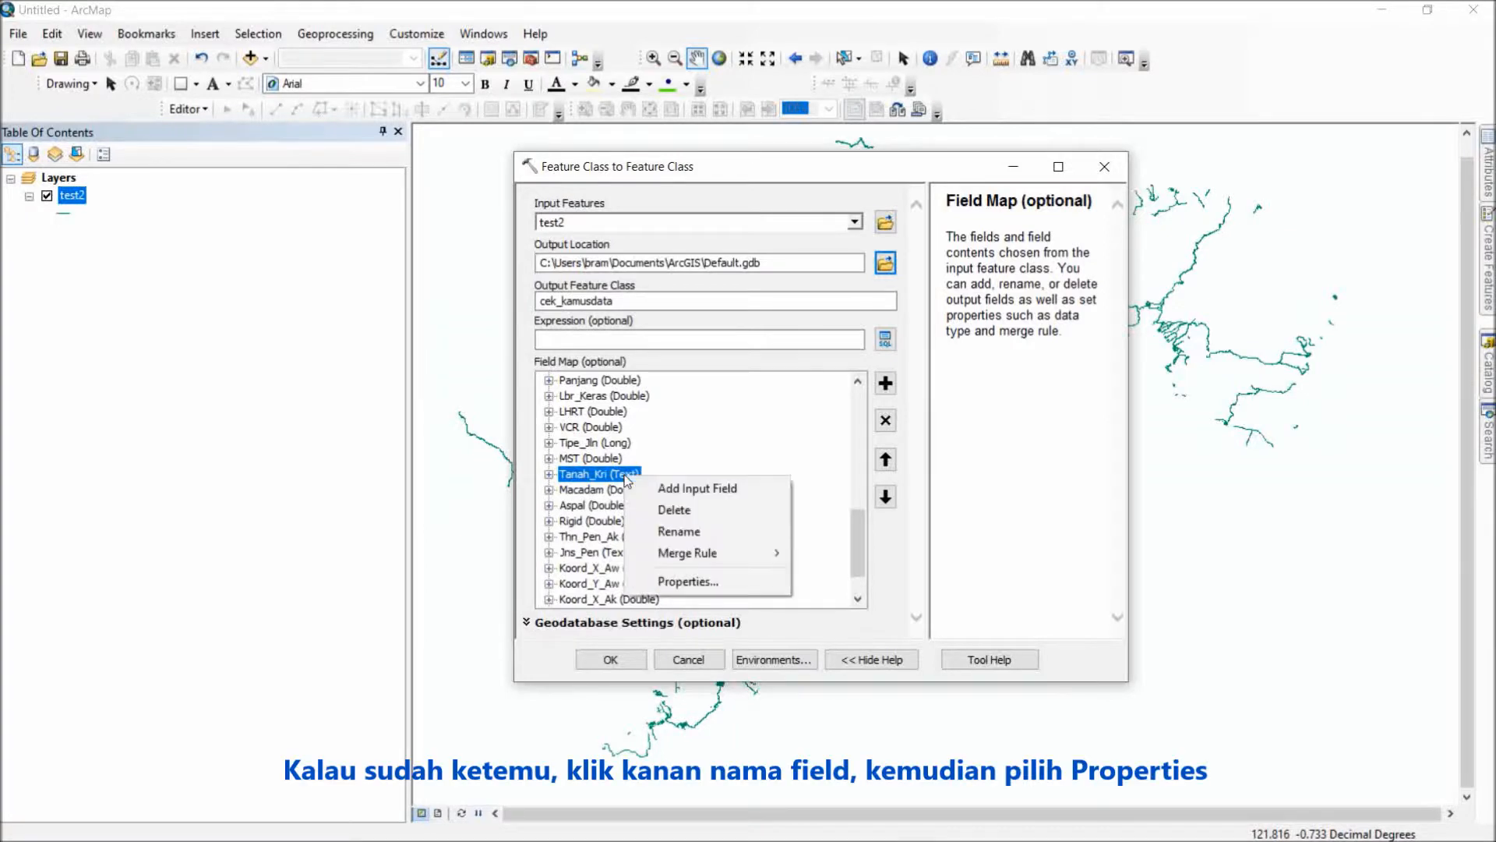
pyautogui.click(696, 579)
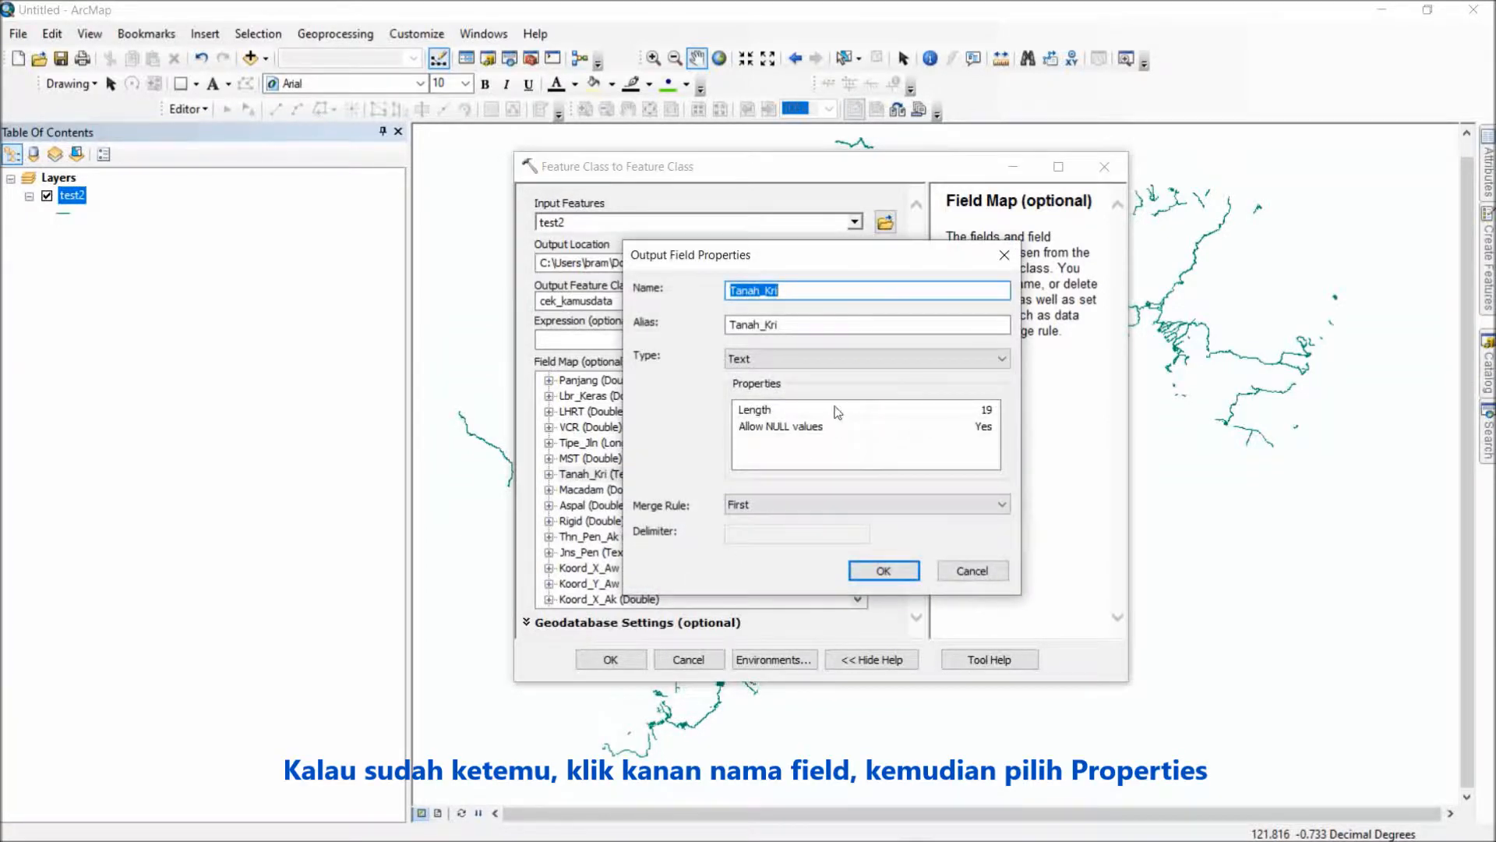
pyautogui.click(786, 360)
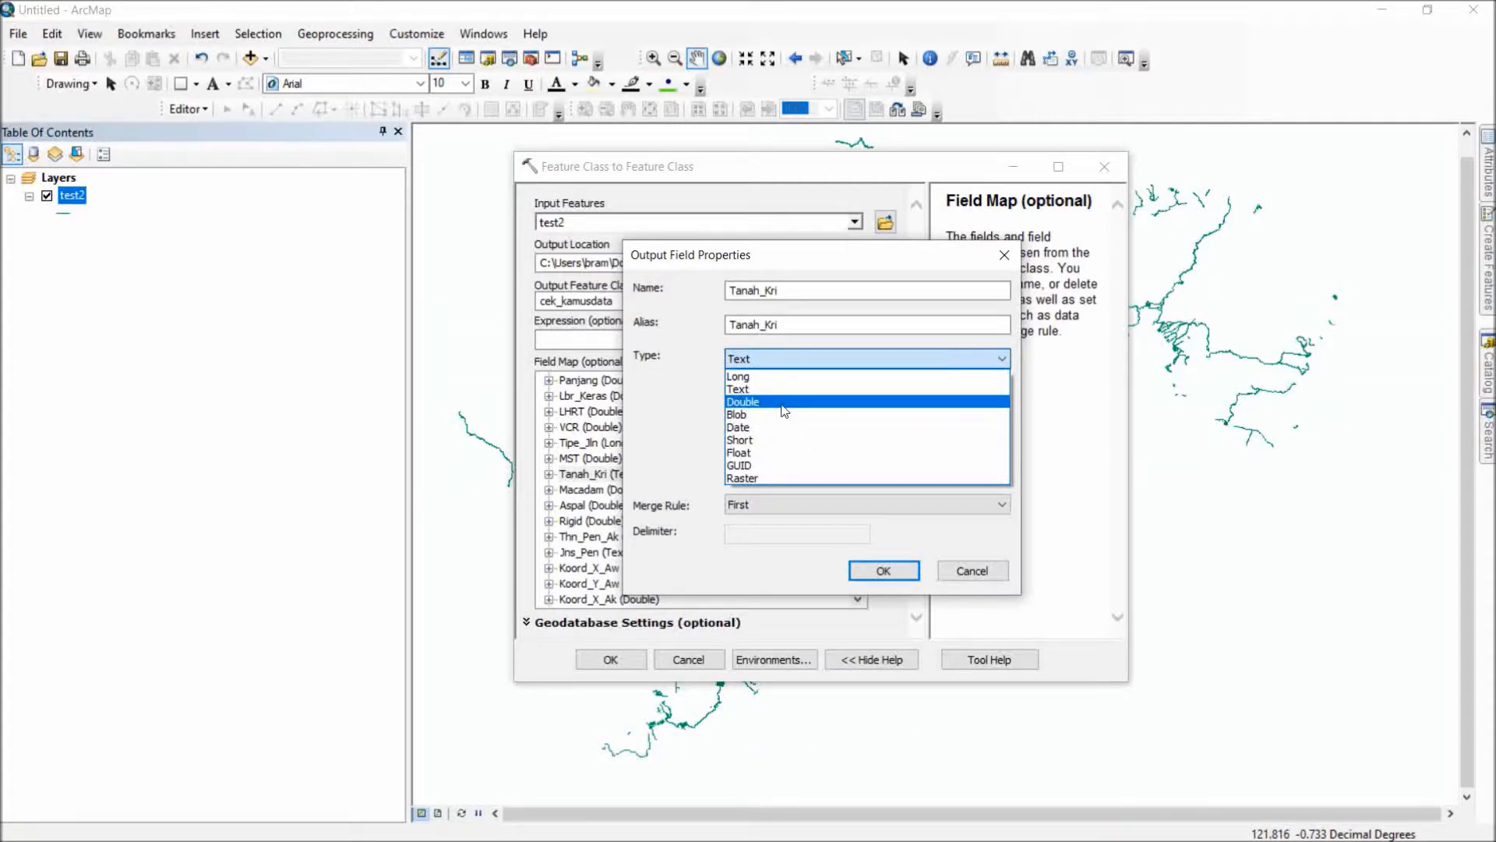
pyautogui.click(784, 402)
pyautogui.click(873, 572)
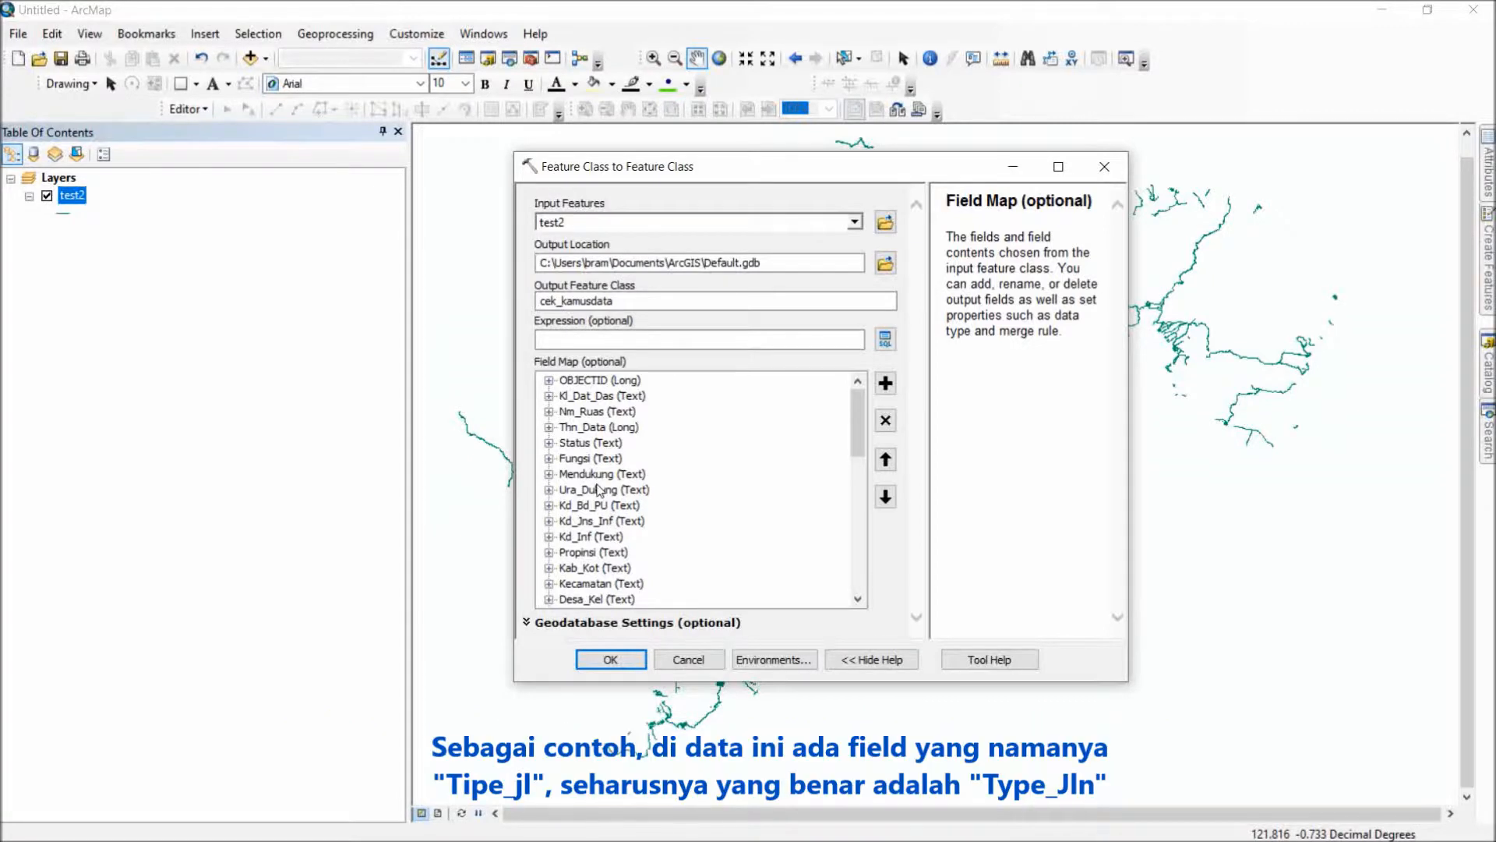
# Rename the Tipe_Jl output field to Tipe_Jln in the field map.
pyautogui.scroll(-10, 695, 507)
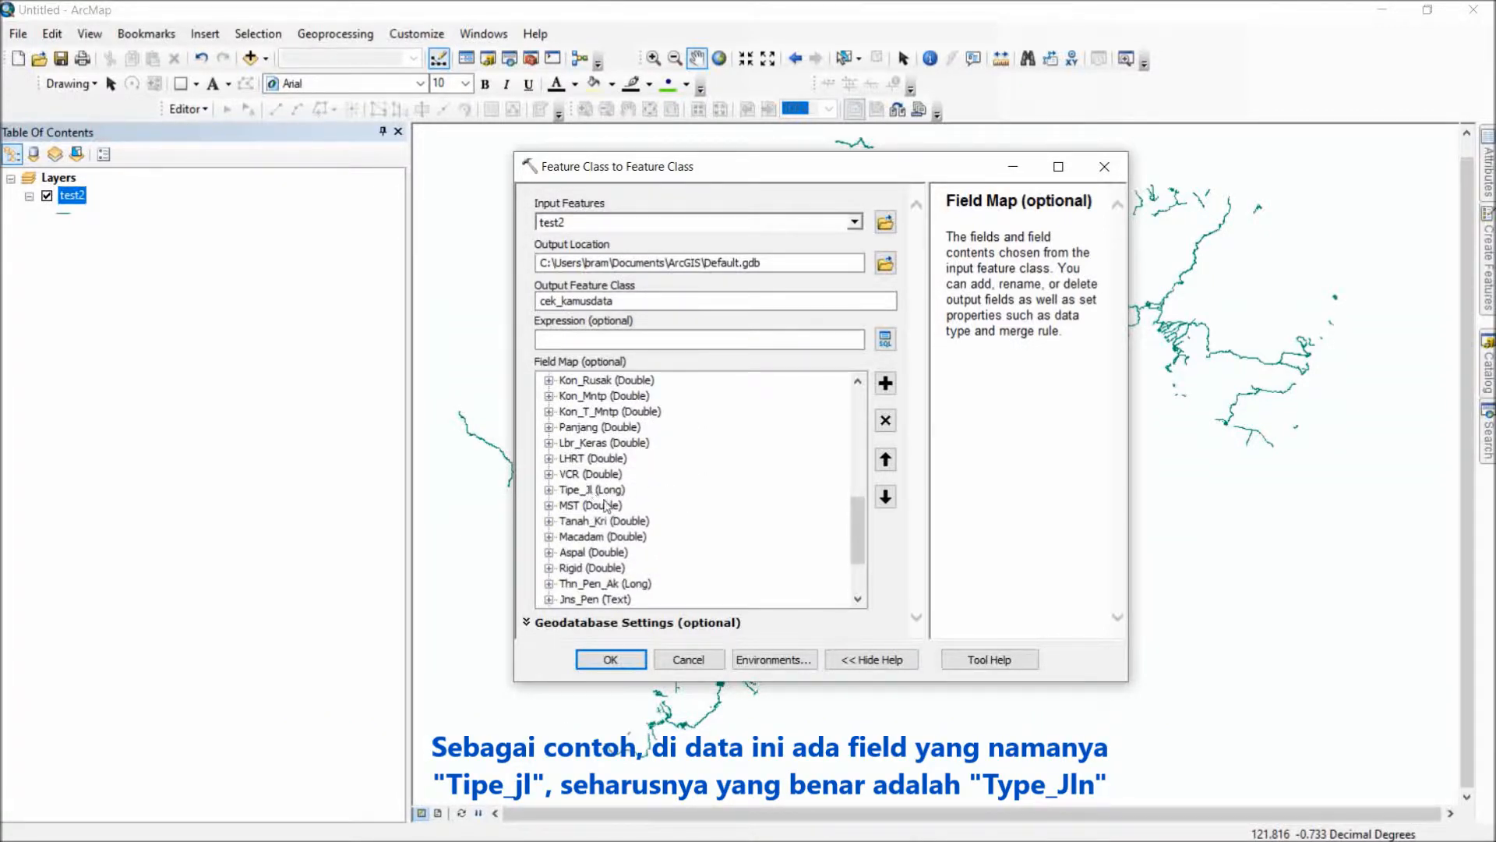
pyautogui.click(606, 490)
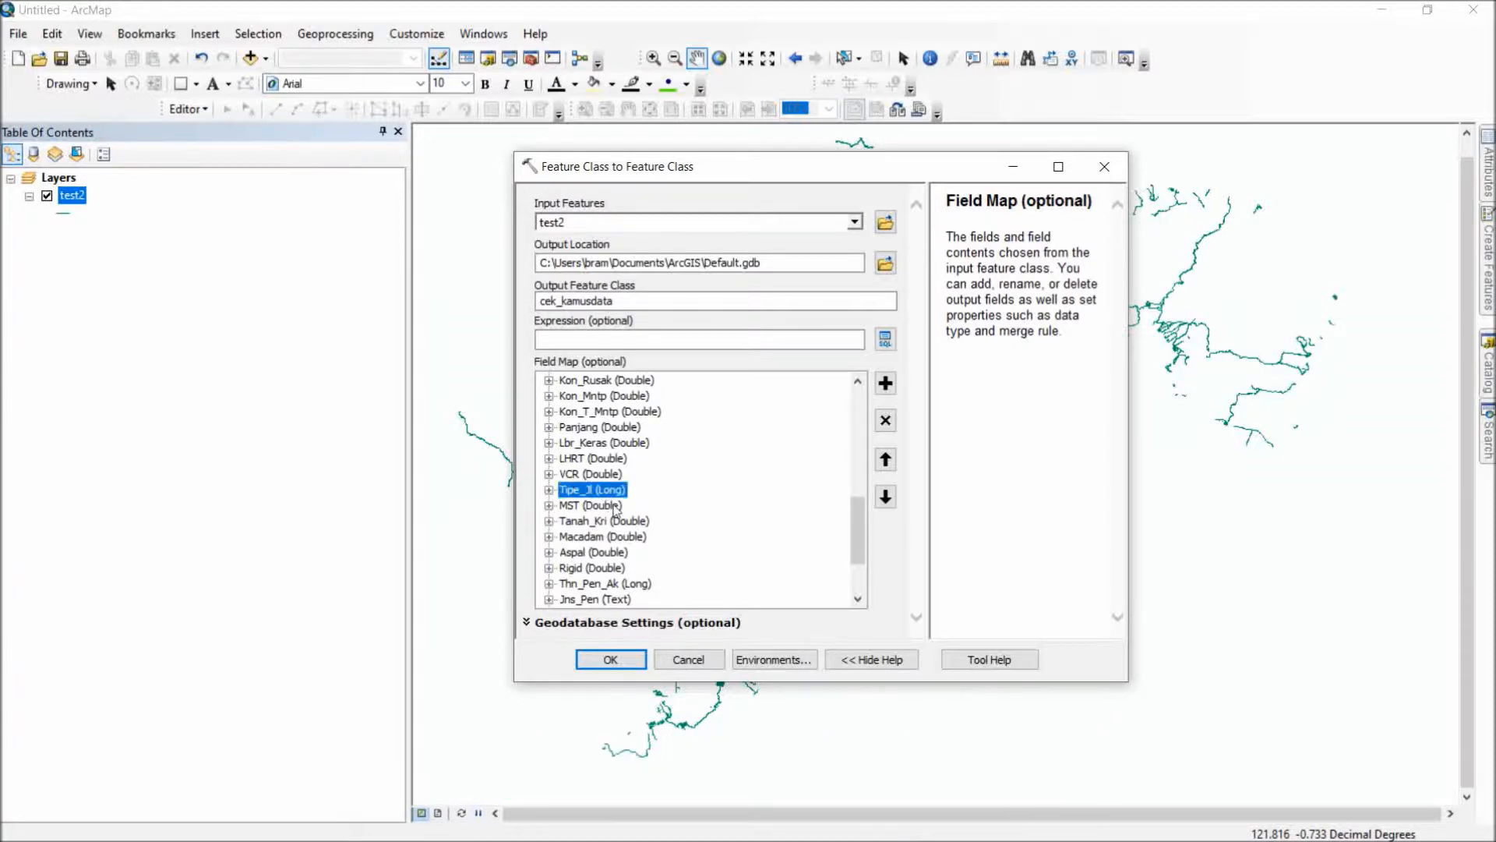
pyautogui.rightClick(596, 493)
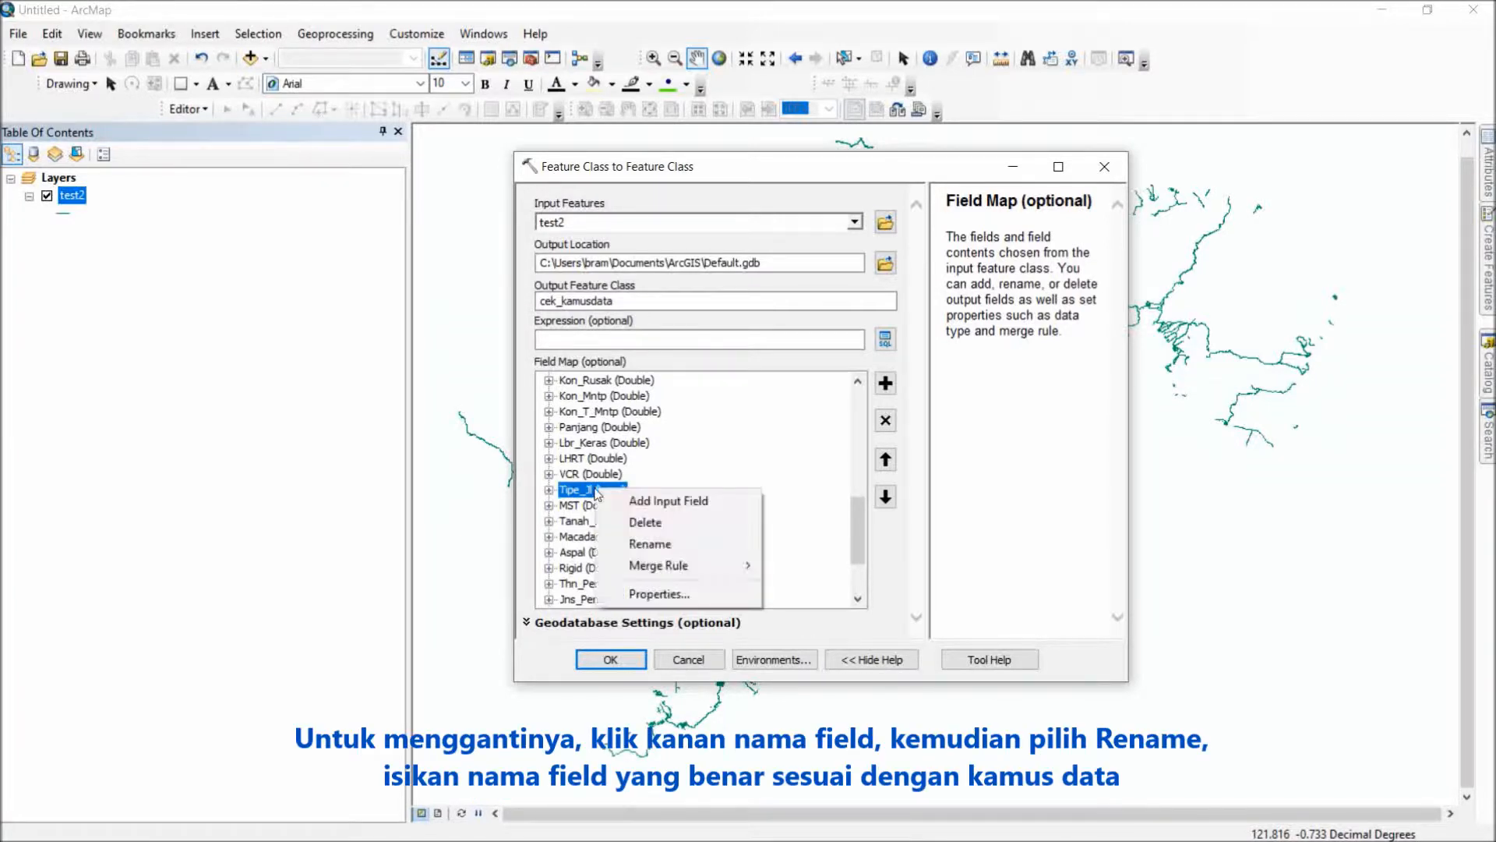
pyautogui.click(647, 544)
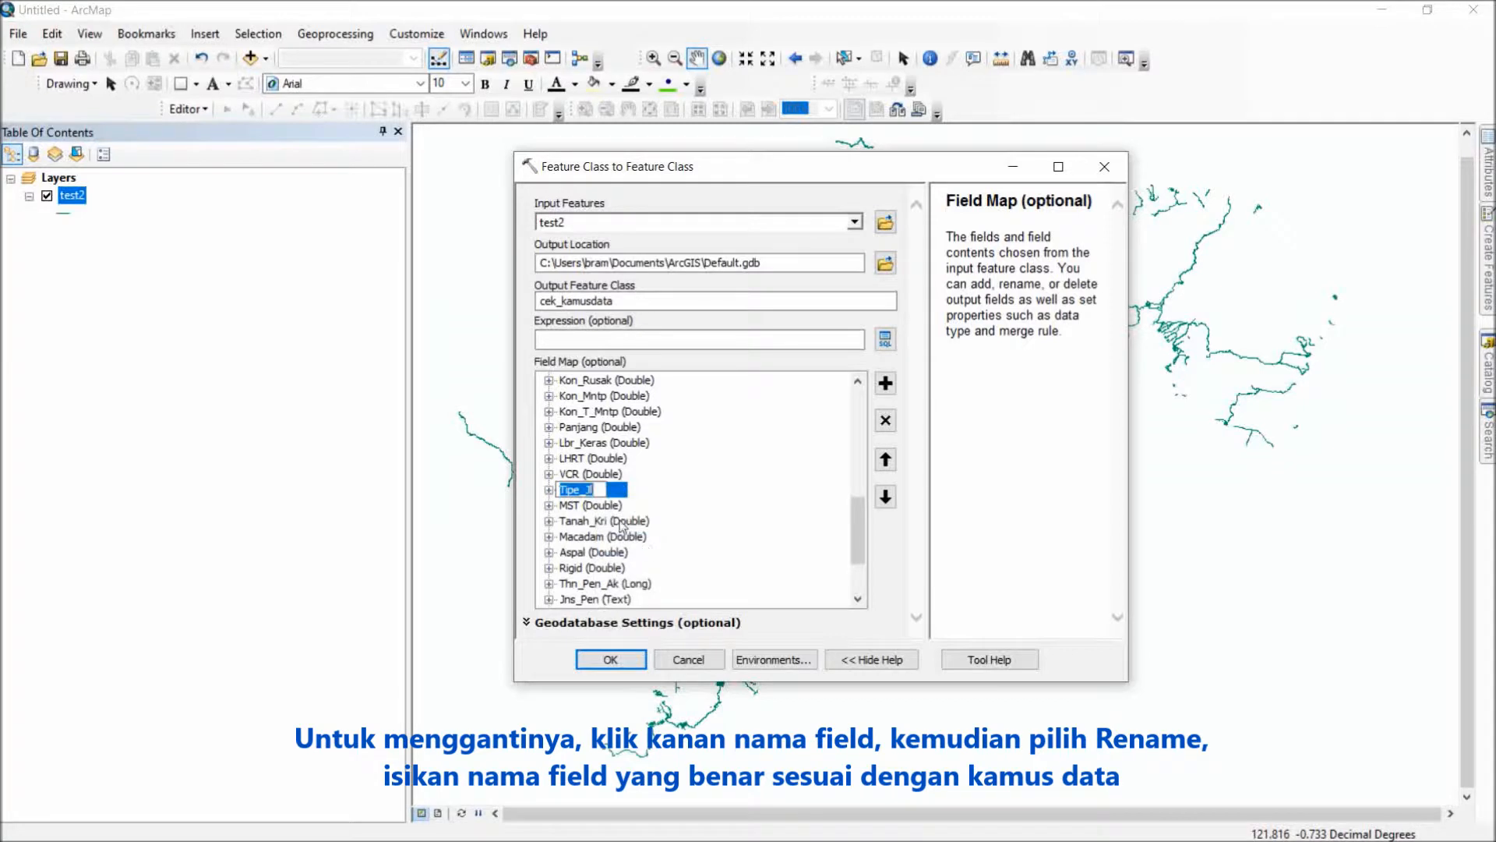
pyautogui.click(600, 486)
pyautogui.write('n')
pyautogui.press('Return')
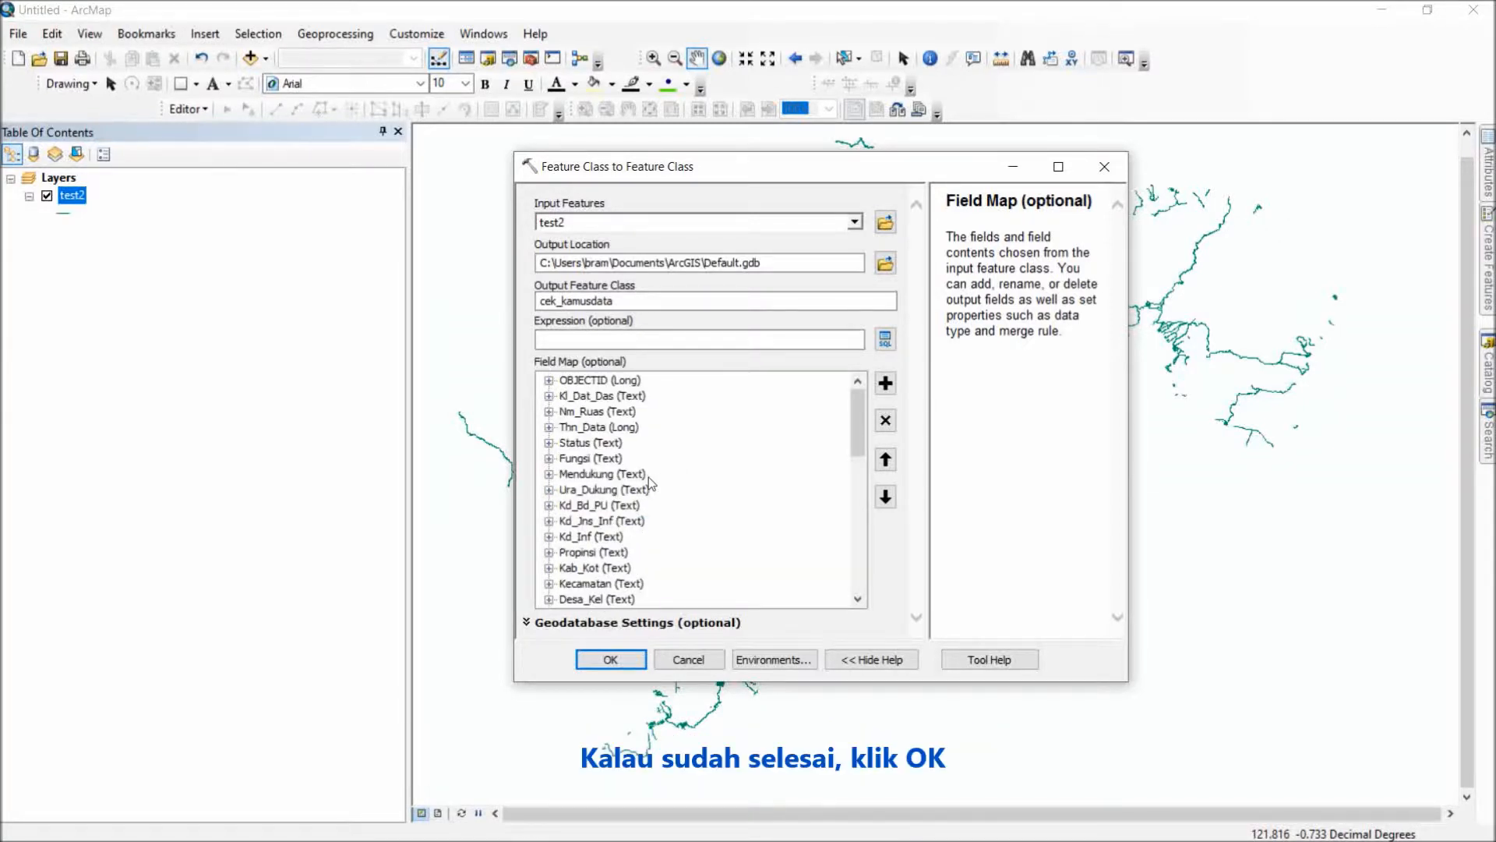
# Review the output fields in the field map and run the Feature Class to Feature Class tool.
pyautogui.scroll(-5, 648, 477)
pyautogui.scroll(2, 635, 480)
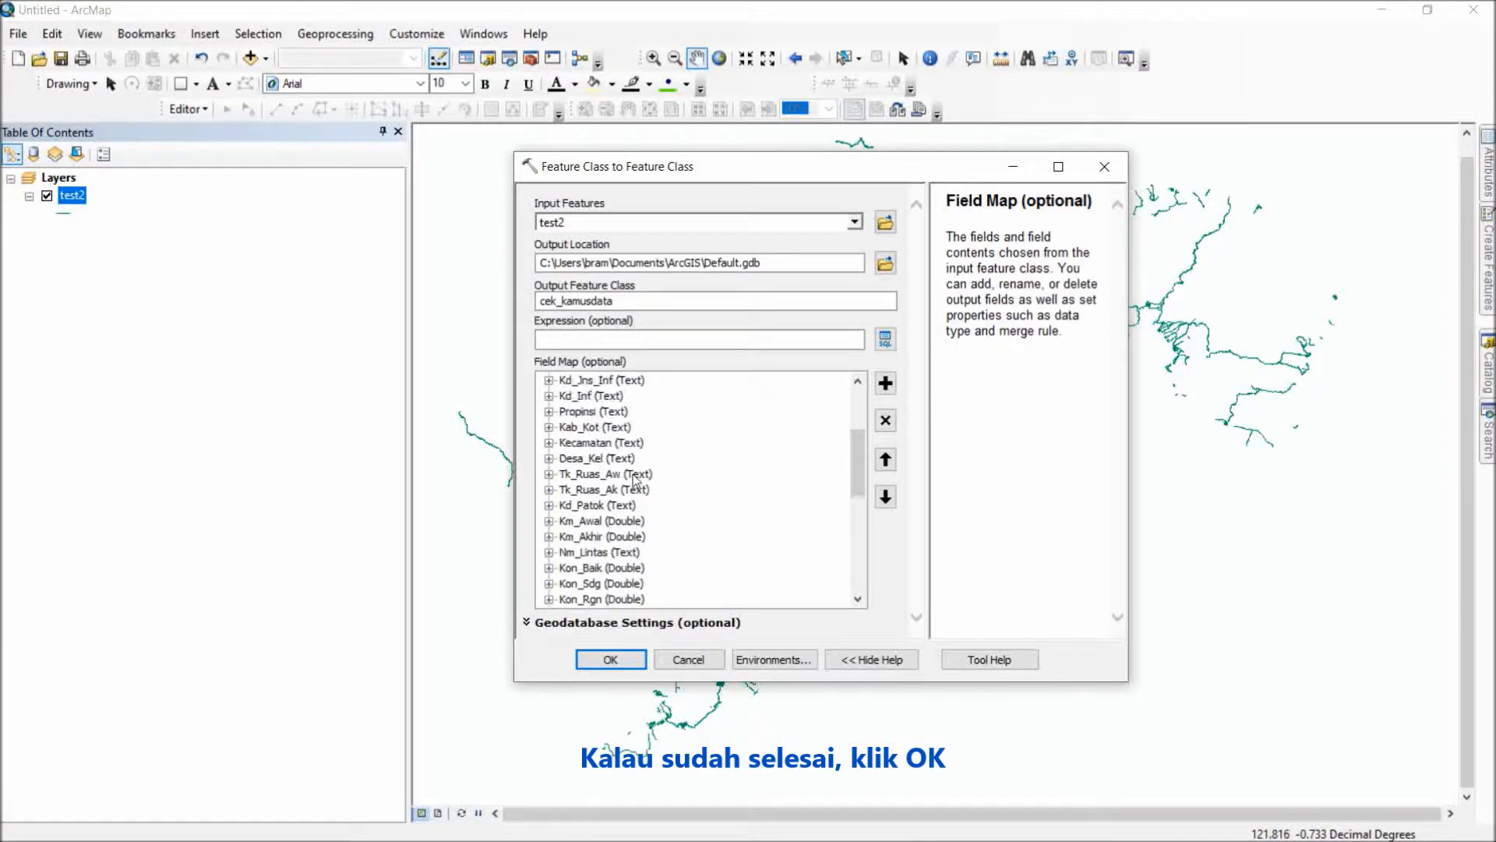
pyautogui.scroll(-1, 611, 477)
pyautogui.scroll(-1, 620, 495)
pyautogui.scroll(-3, 627, 518)
pyautogui.scroll(7, 619, 538)
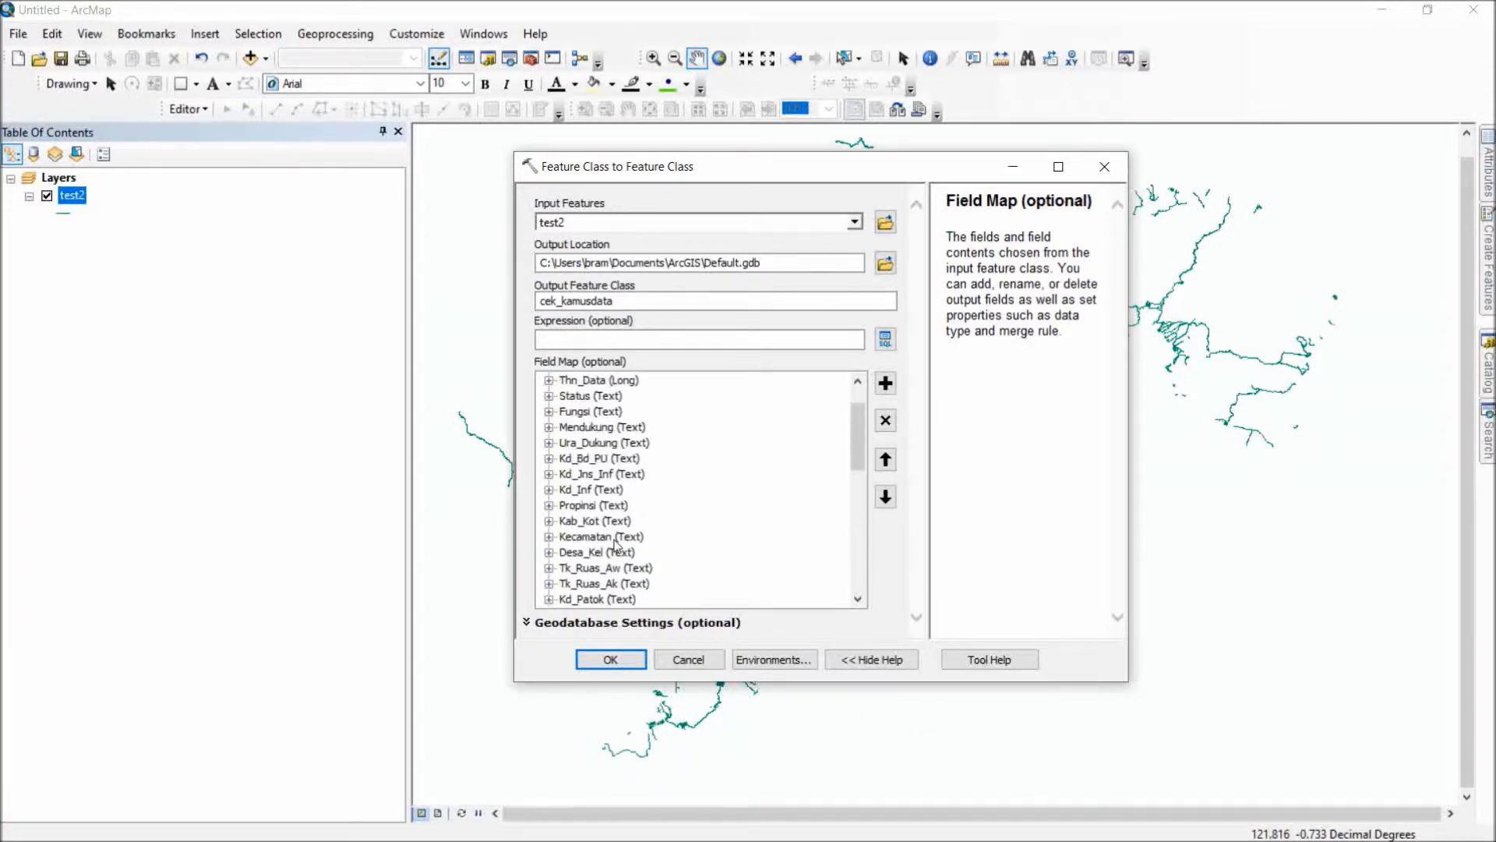
pyautogui.click(611, 661)
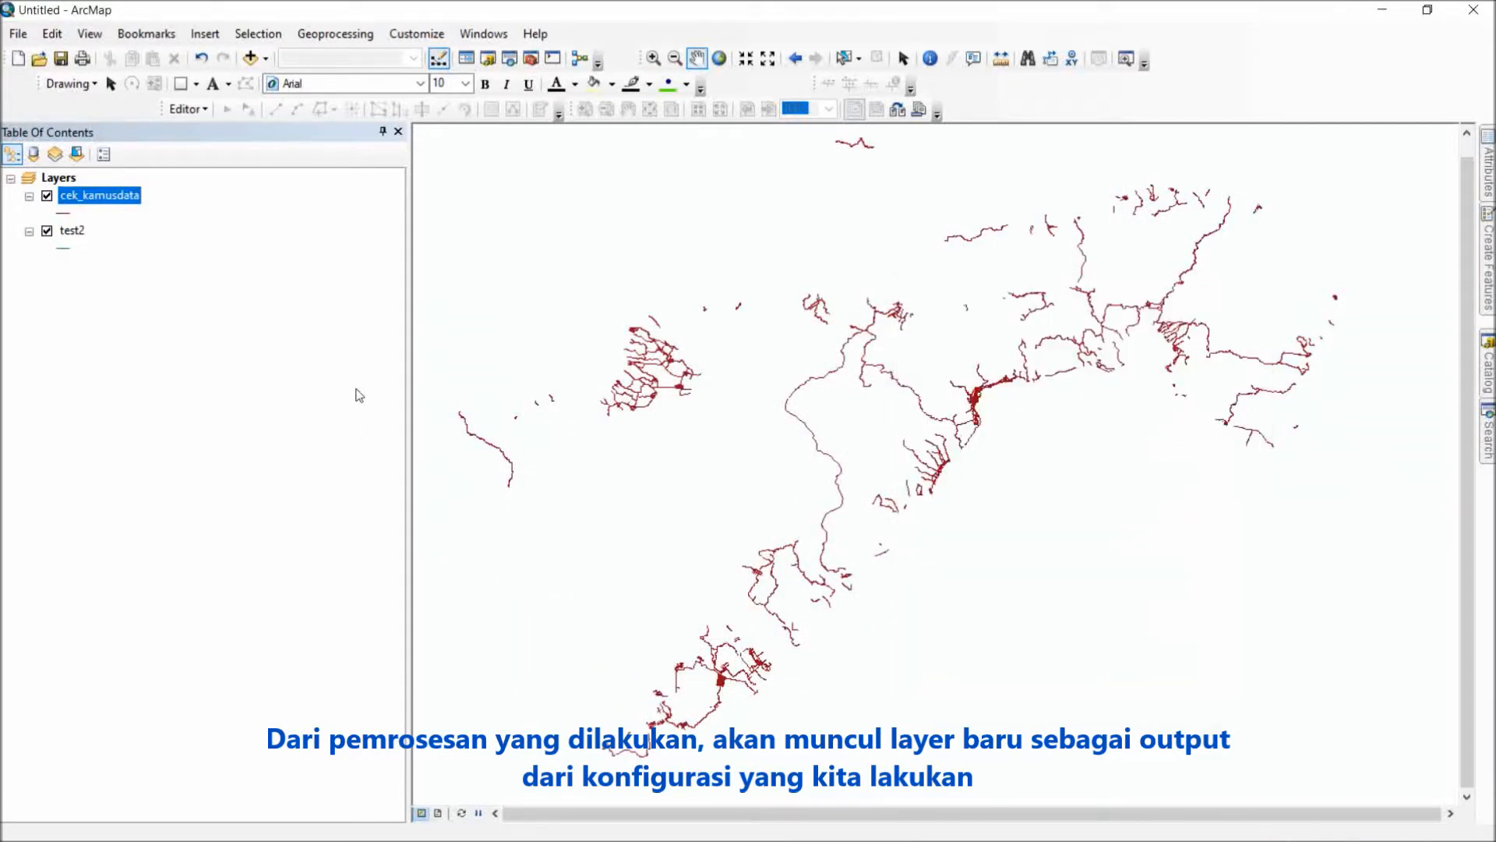
# Hide the test2 layer and open the attribute table of the cek_kamusdata layer.
pyautogui.click(46, 231)
pyautogui.rightClick(115, 207)
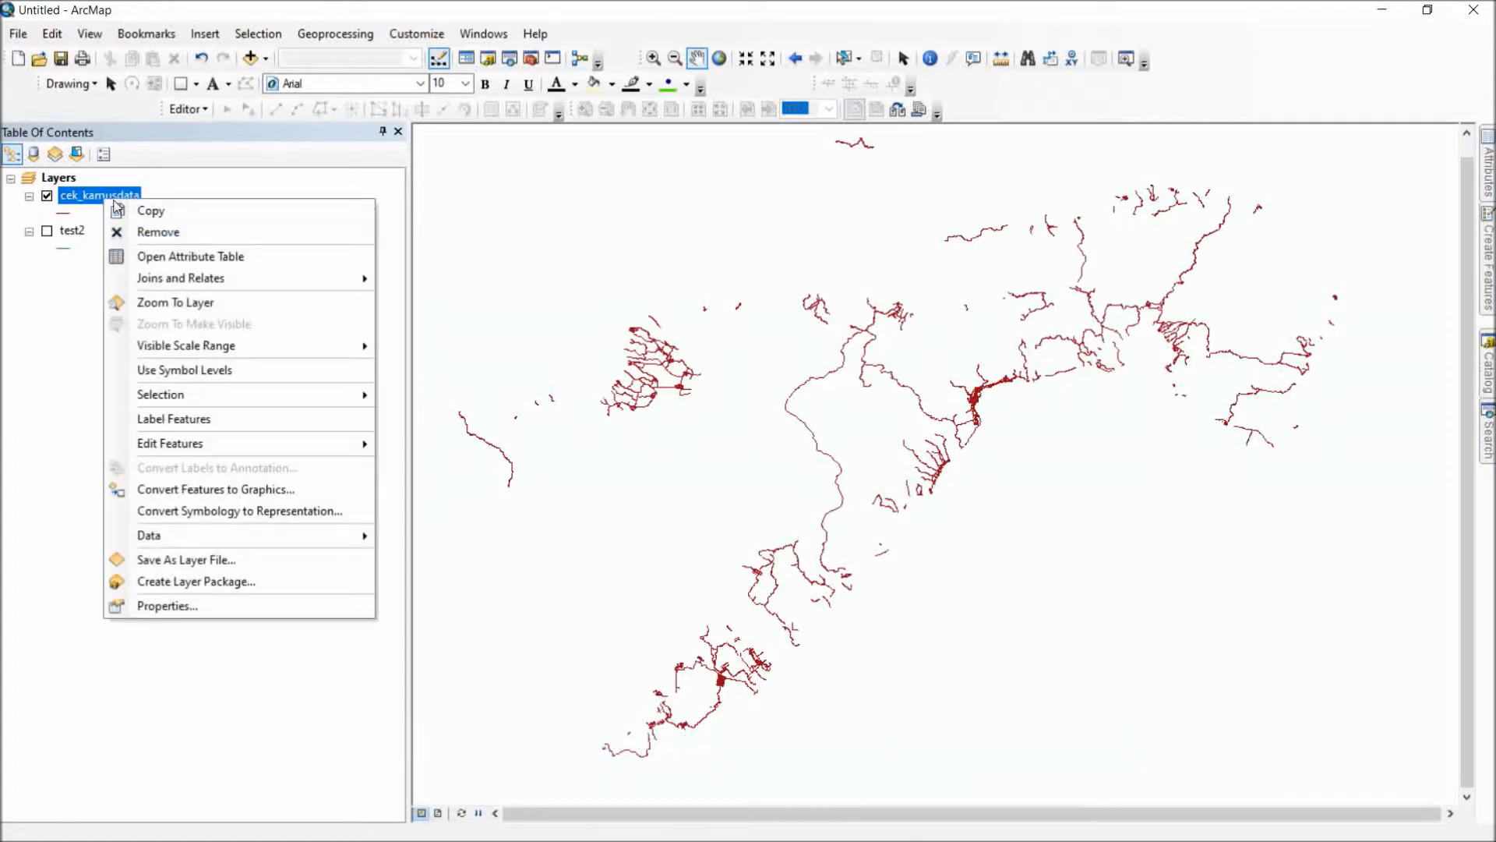
pyautogui.click(187, 256)
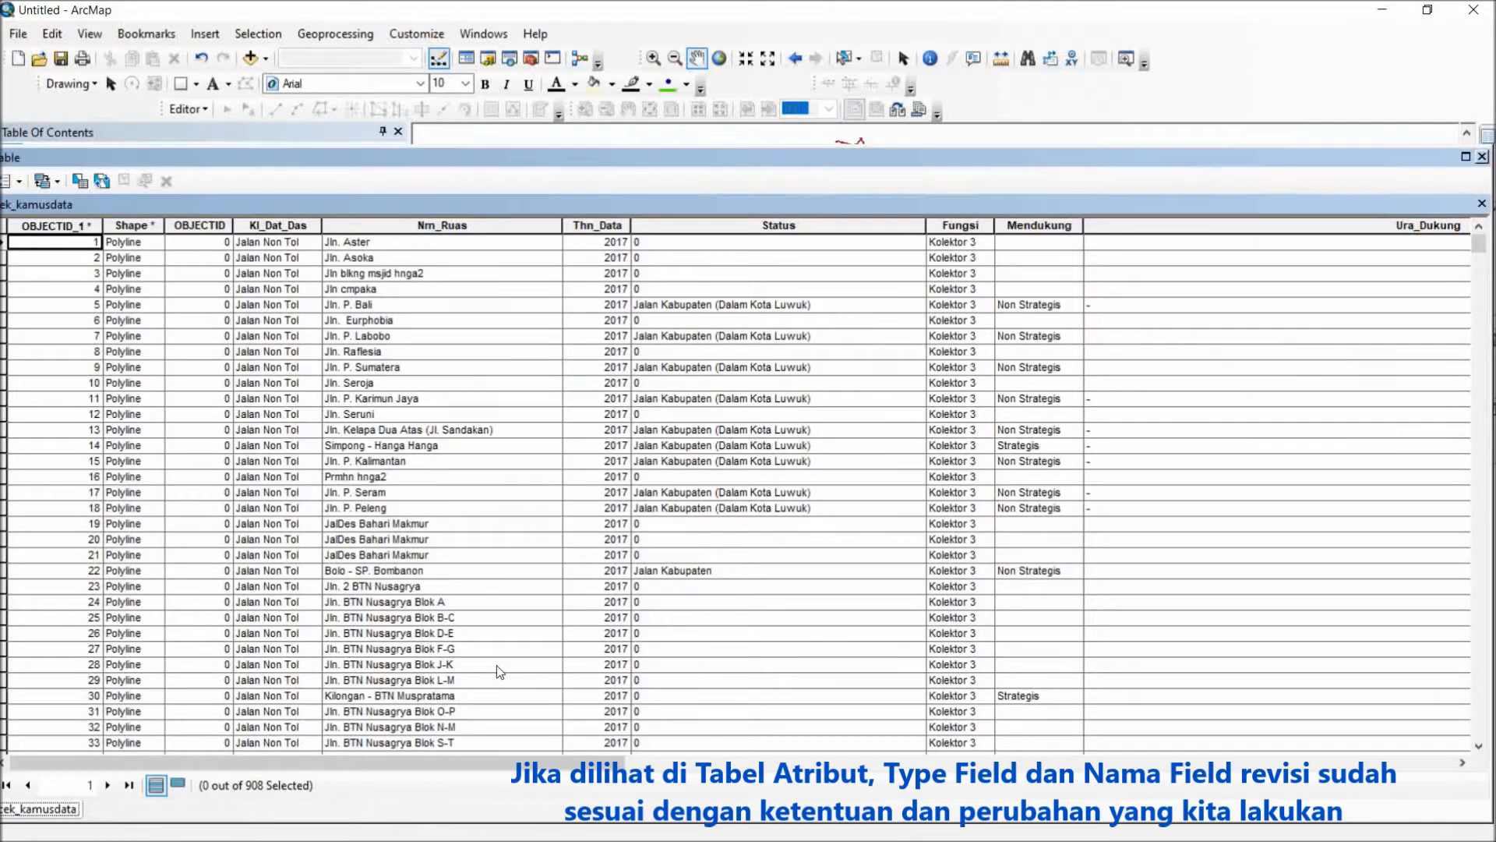
# Inspect the Tipe_Jln column and the Tanah_Kri field's properties in the attribute table, and close the table without changes.
pyautogui.moveTo(548, 765); pyautogui.dragTo(1161, 806)
pyautogui.click(867, 227)
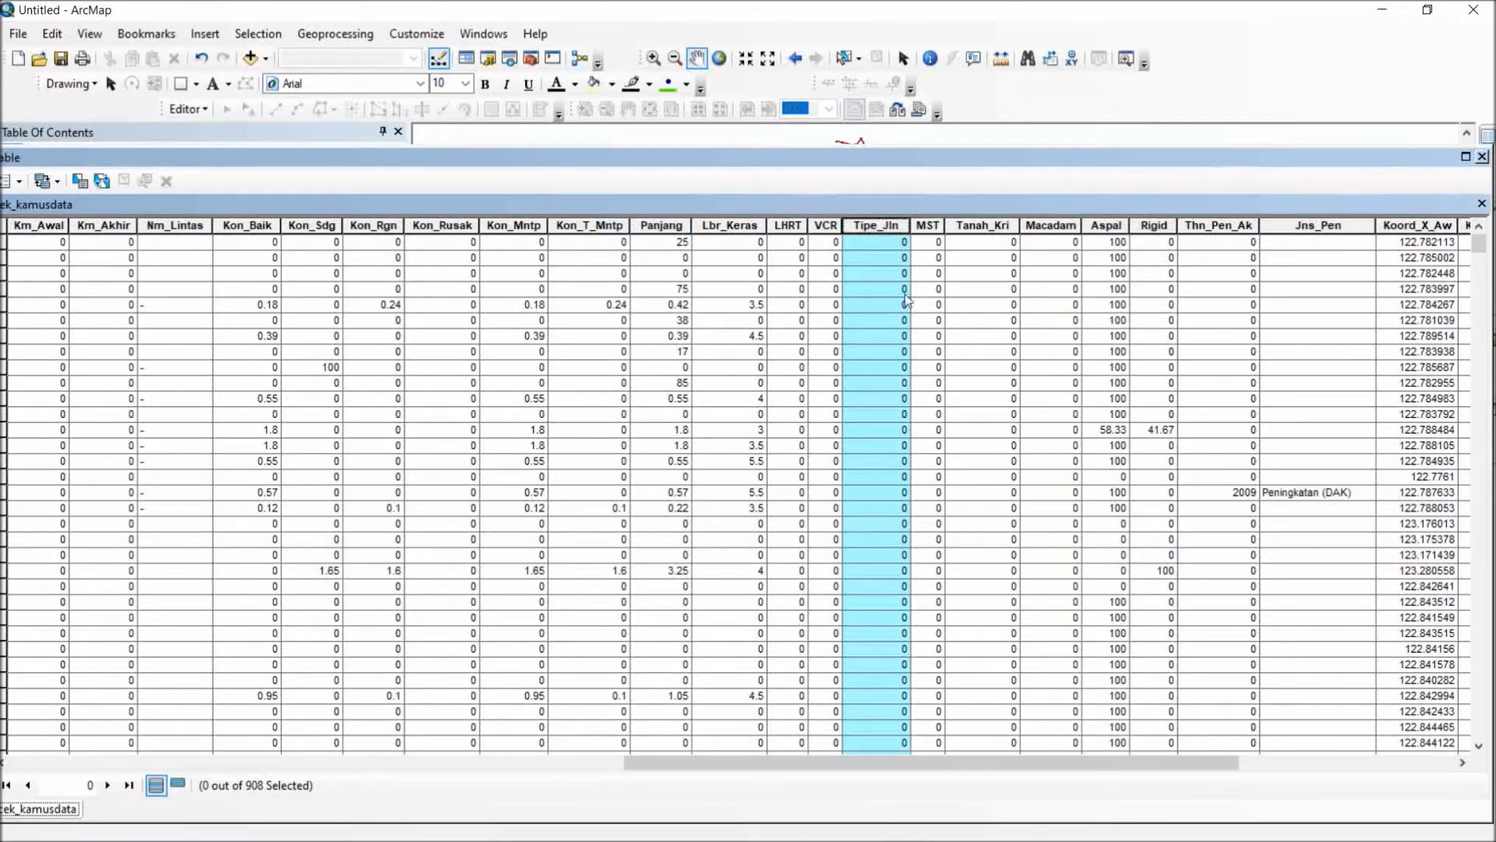
pyautogui.click(978, 228)
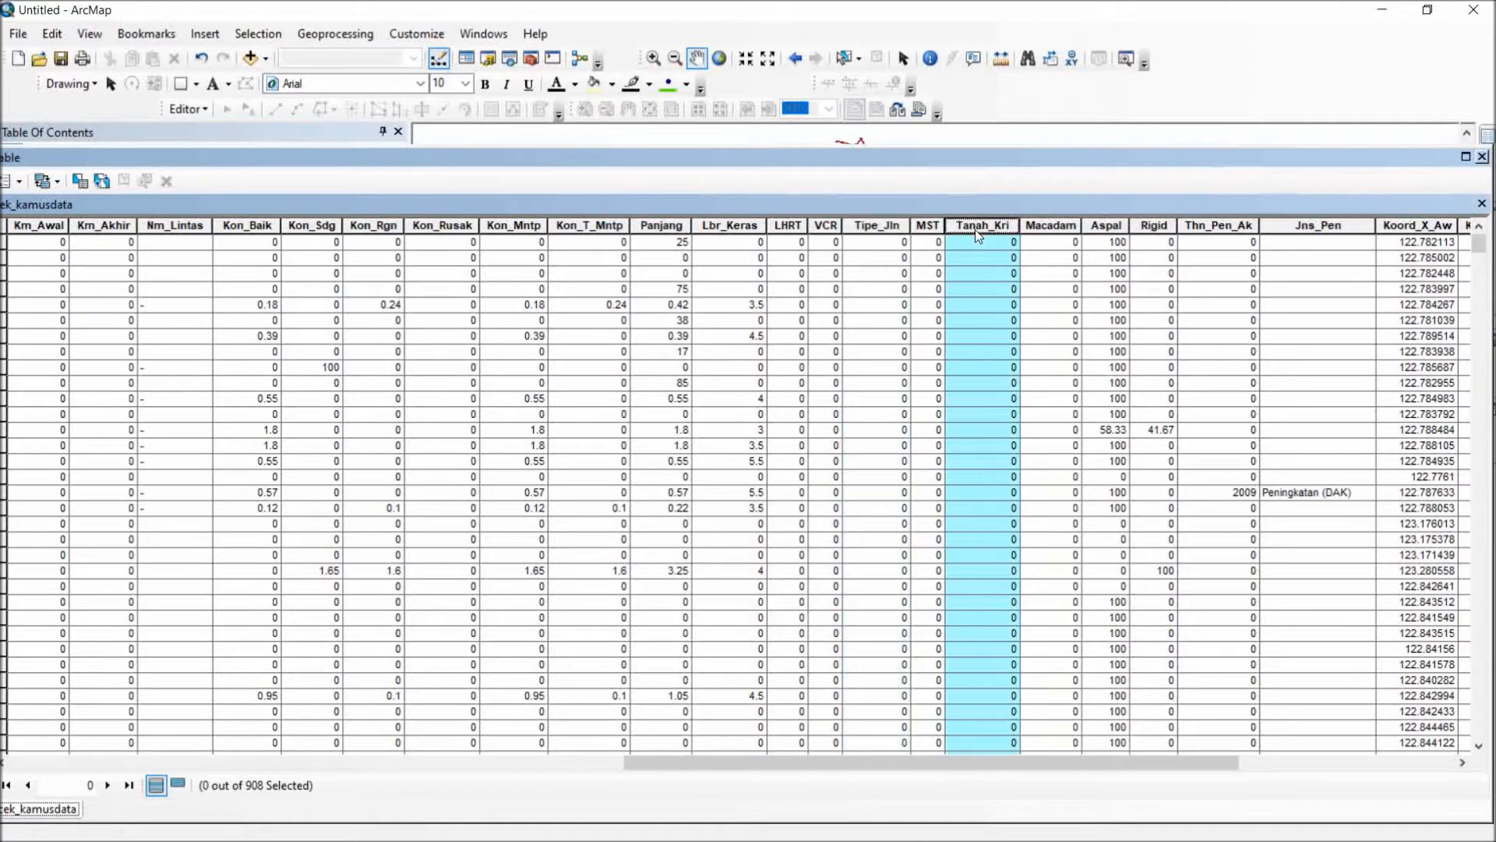
pyautogui.rightClick(975, 229)
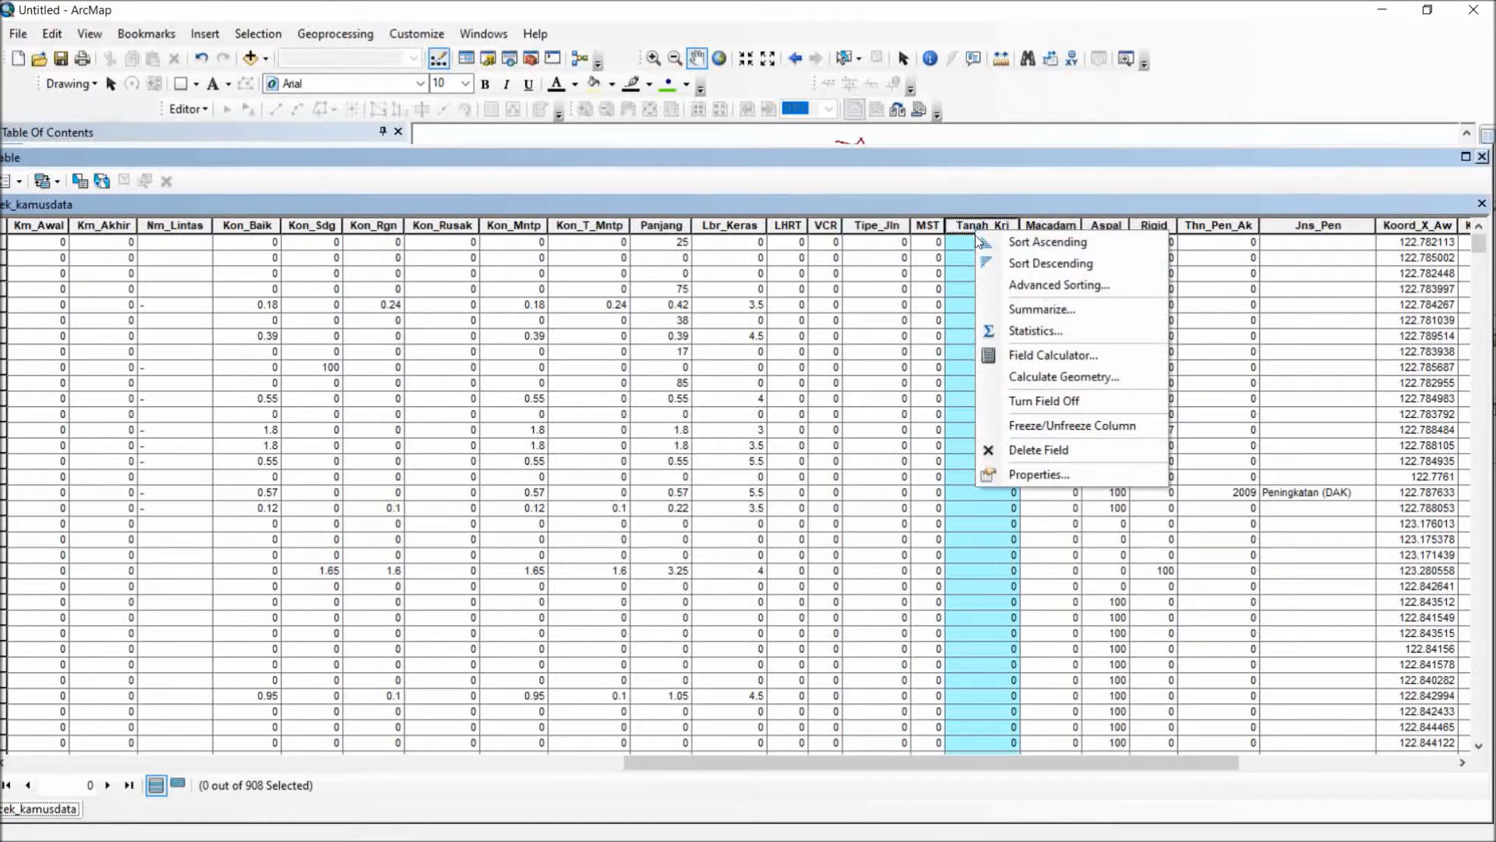
pyautogui.click(1027, 473)
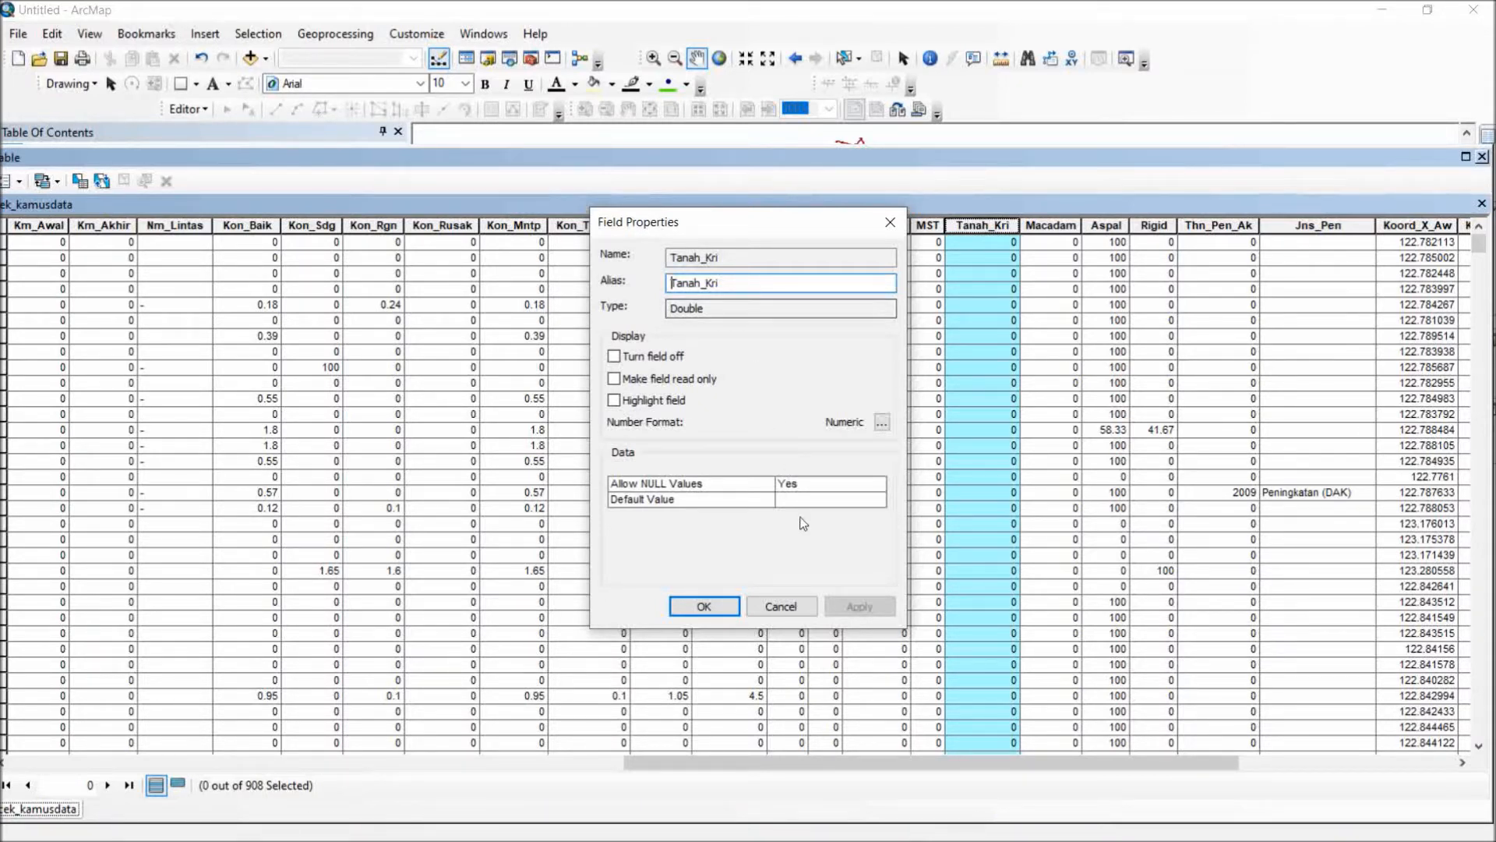
pyautogui.click(795, 607)
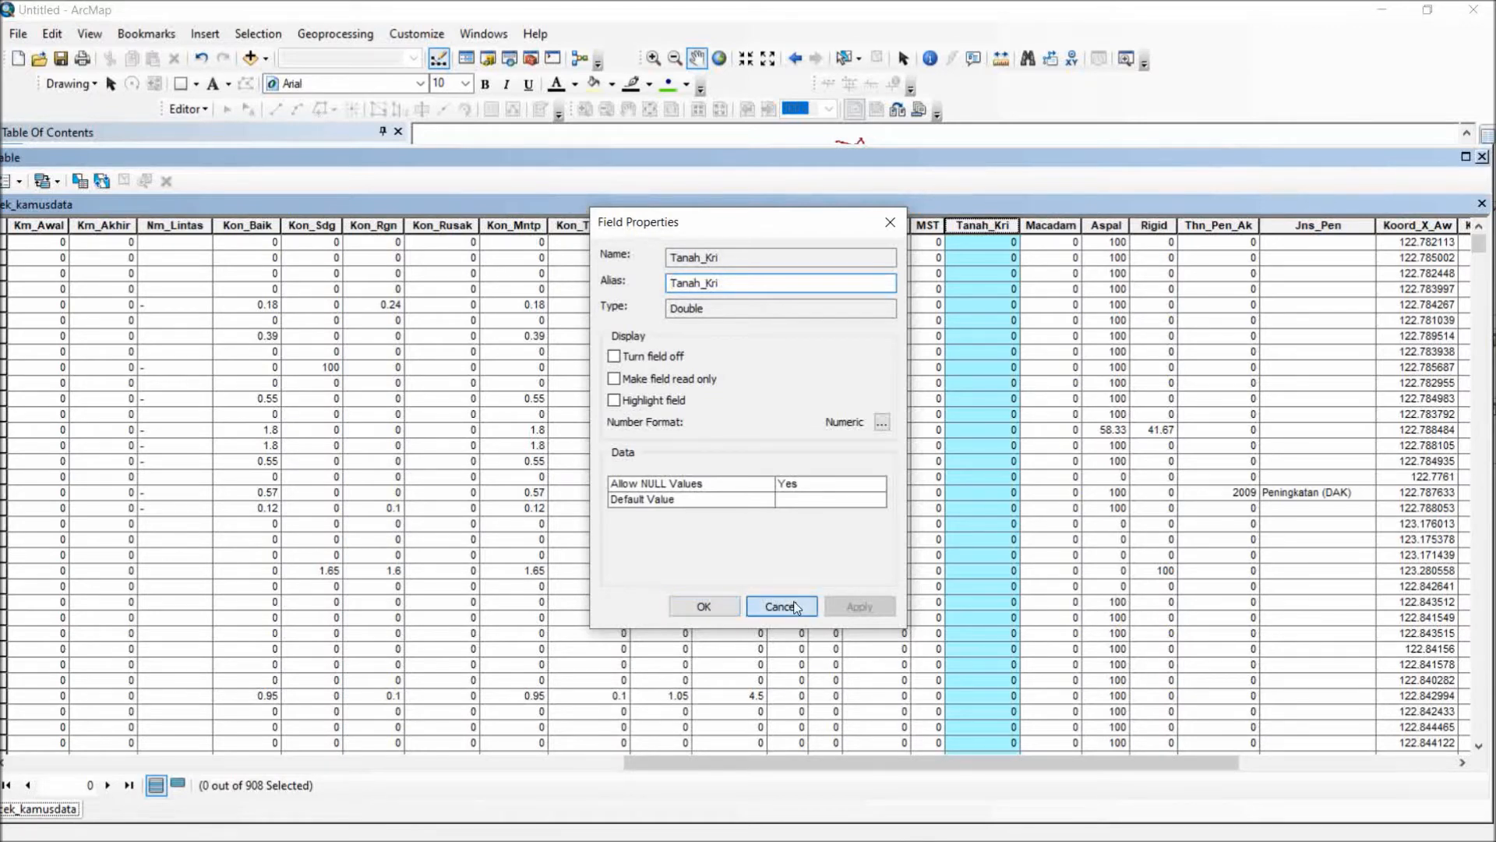
pyautogui.click(1483, 157)
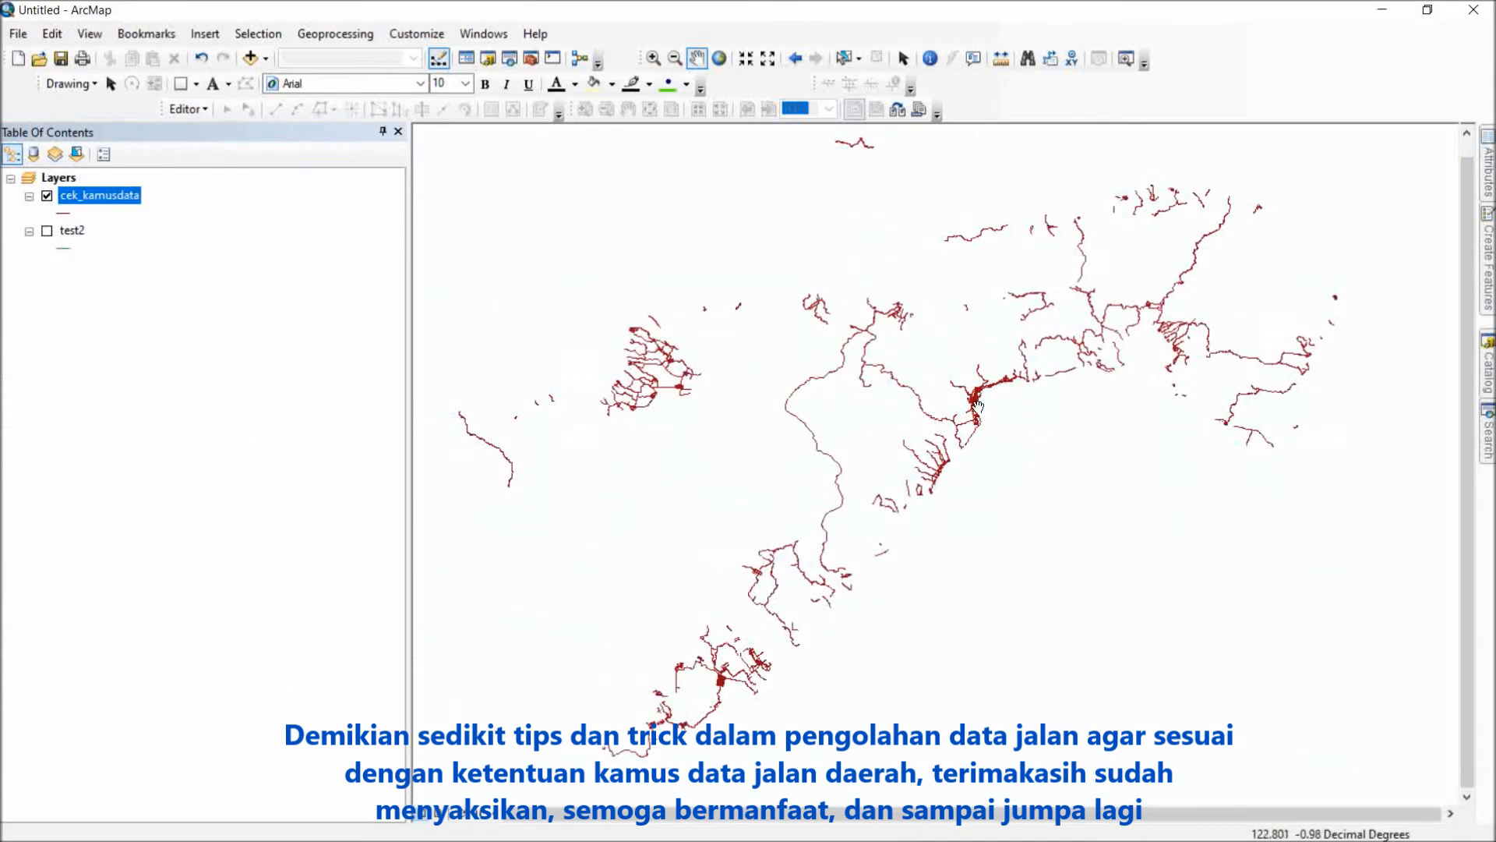